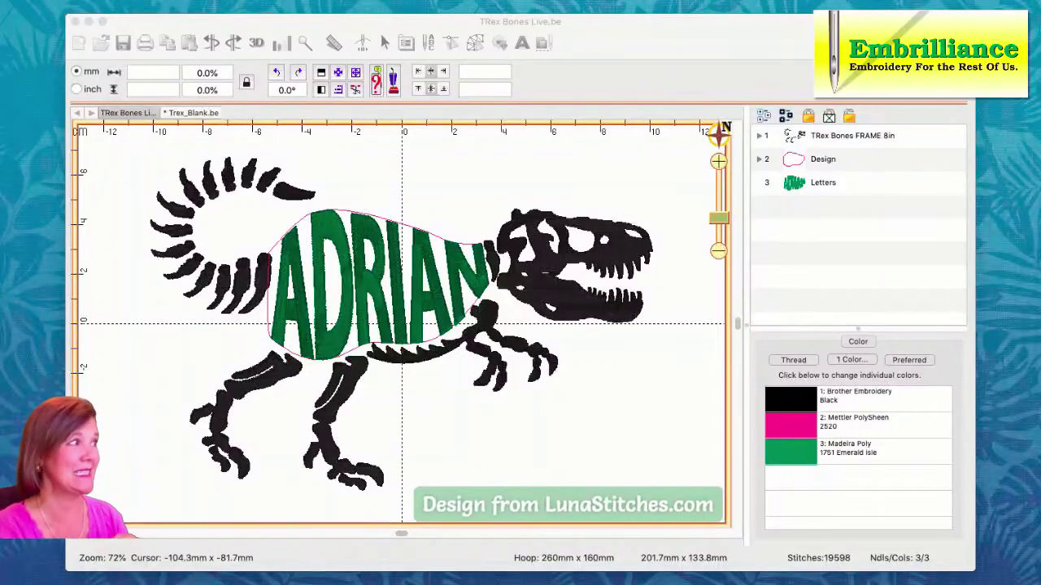
Switch to the Trex_Blank.be design and insert the Wide Oval design from the Embrilliance: Envelopes library.
click(185, 108)
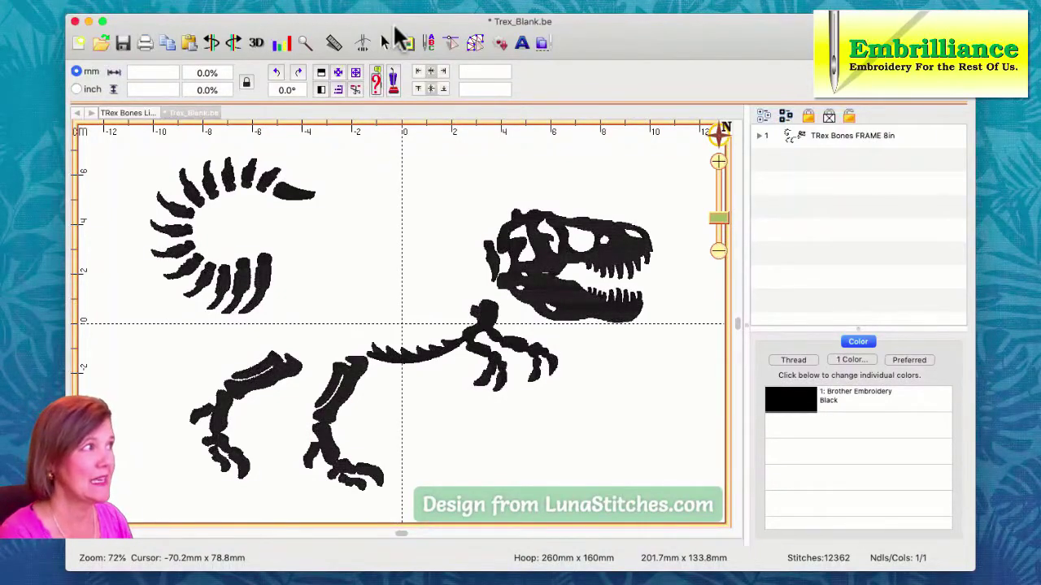
click(499, 44)
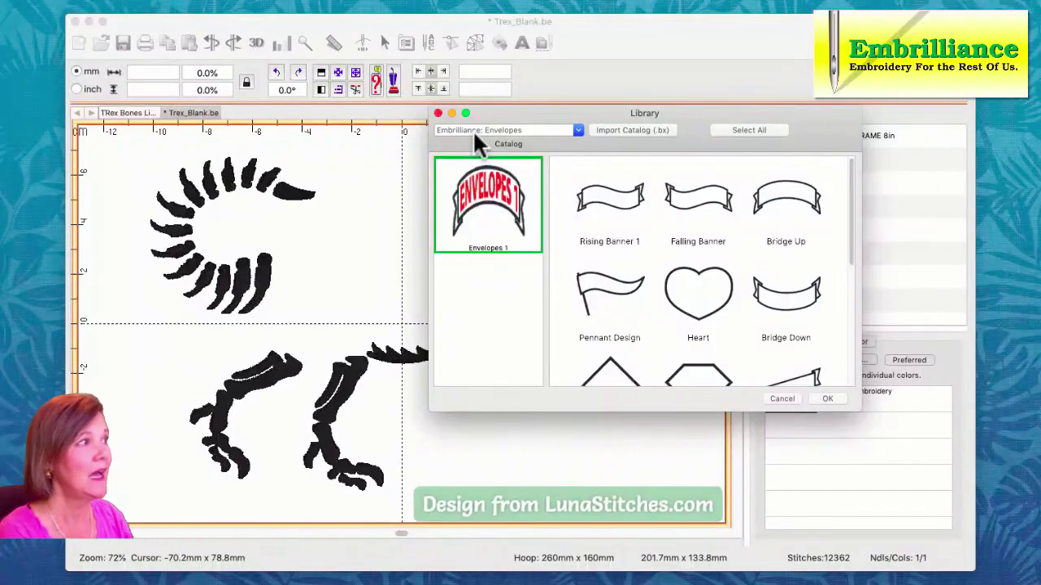
drag(849, 218, 845, 303)
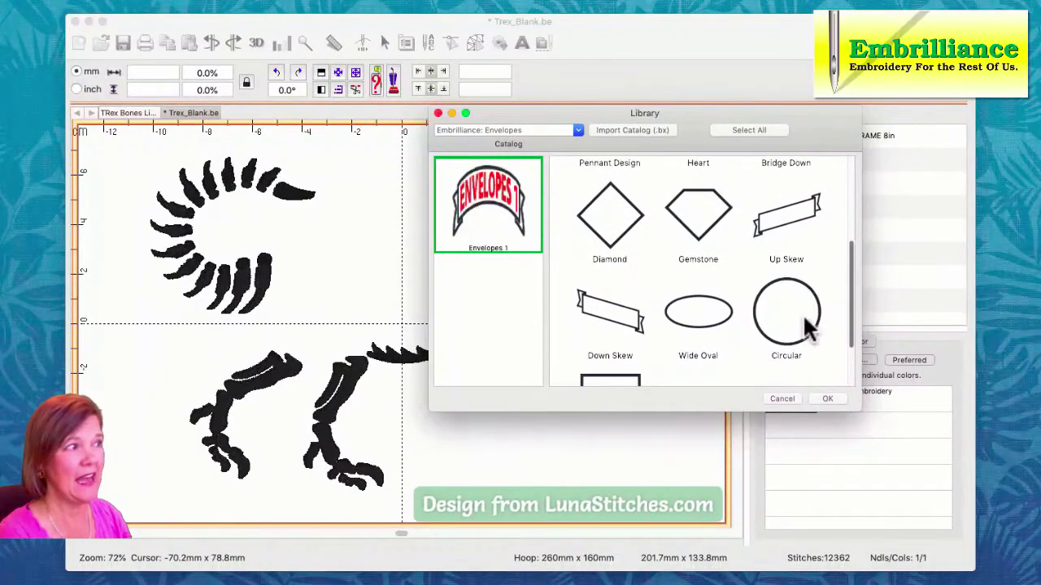
click(720, 334)
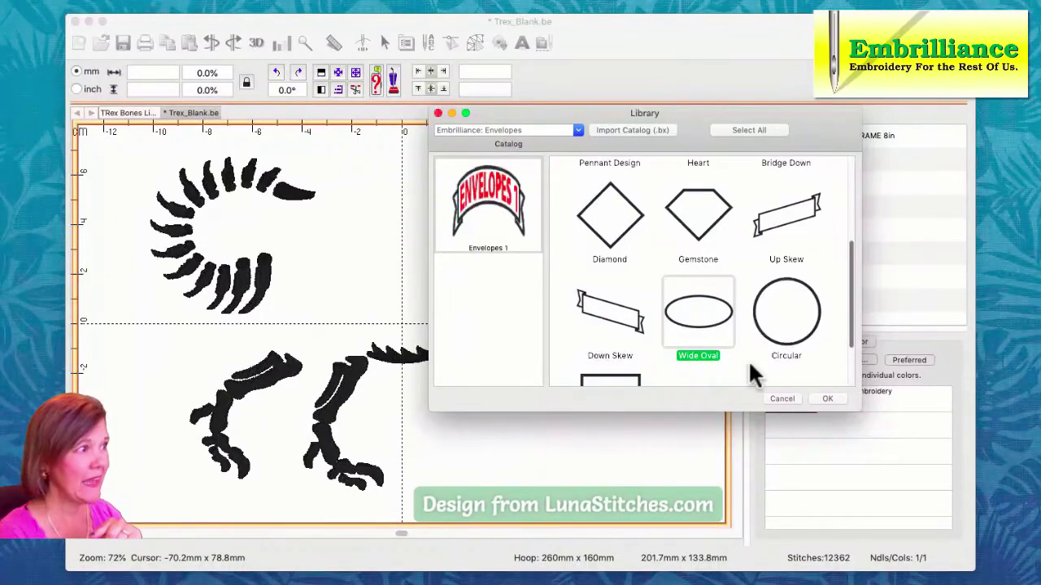
click(820, 398)
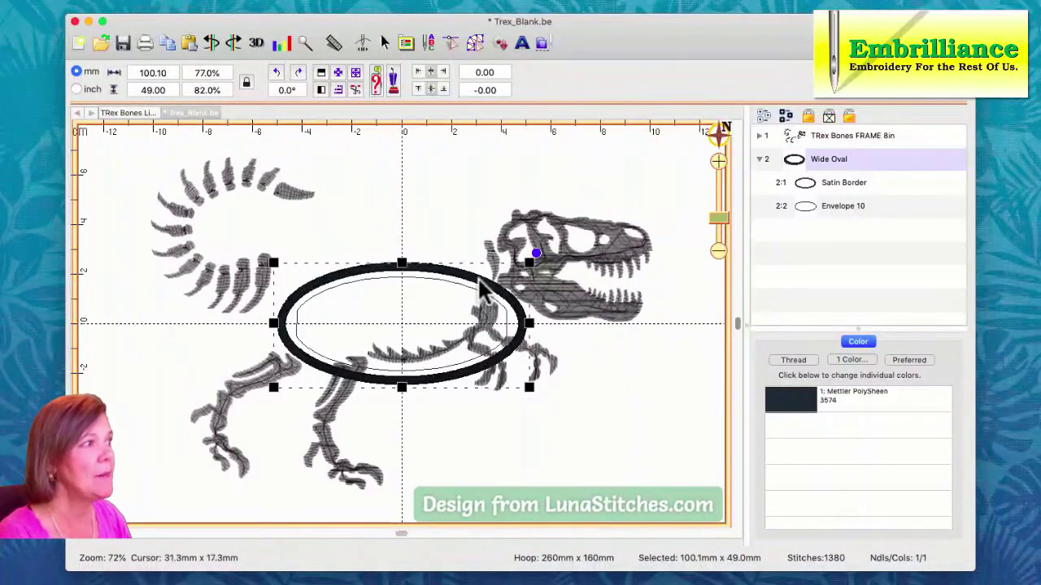
Position the oval between the tail, skull and legs, tilted about 12.3° and sized about 98.8 × 57.3 mm.
drag(480, 289, 455, 236)
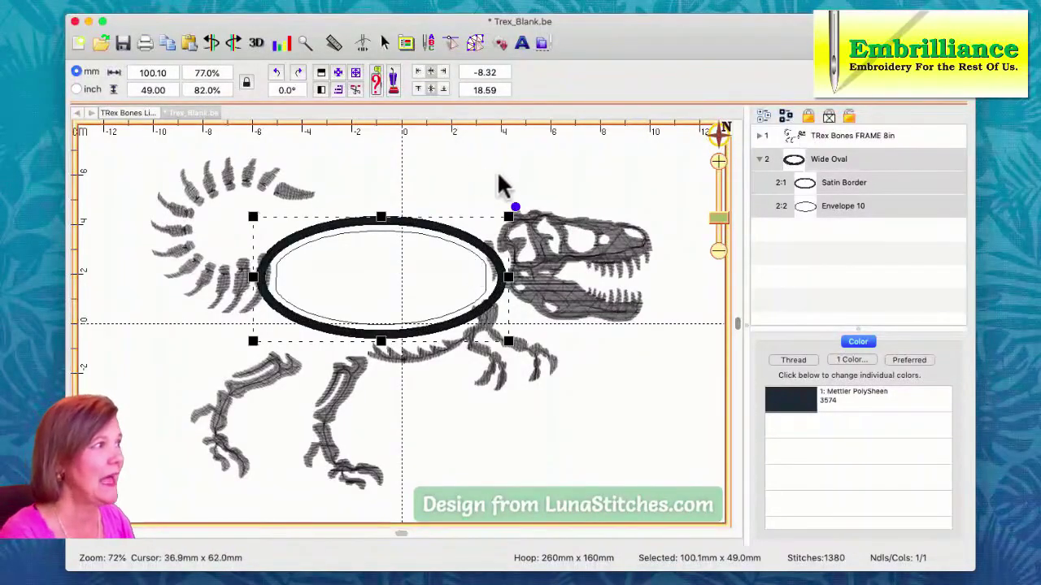
drag(515, 208, 506, 174)
drag(449, 225, 448, 235)
drag(383, 361, 376, 365)
drag(377, 221, 376, 217)
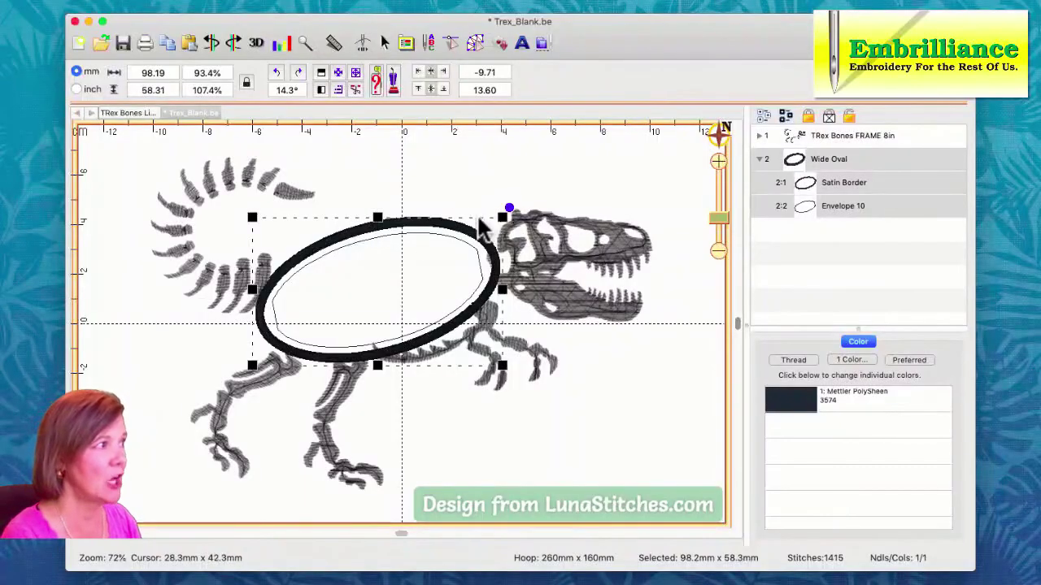
drag(505, 207, 509, 210)
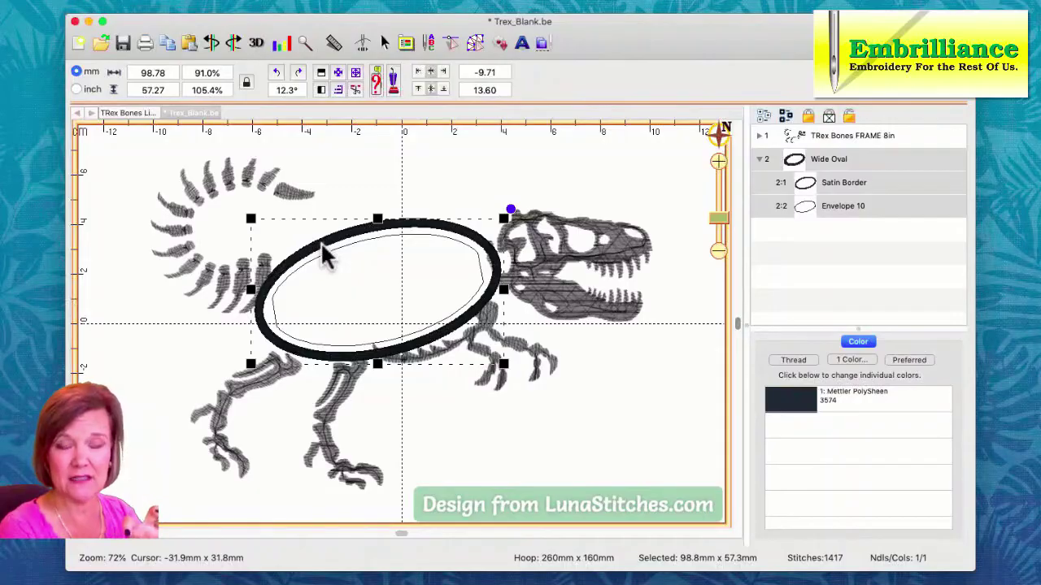
drag(326, 254, 325, 256)
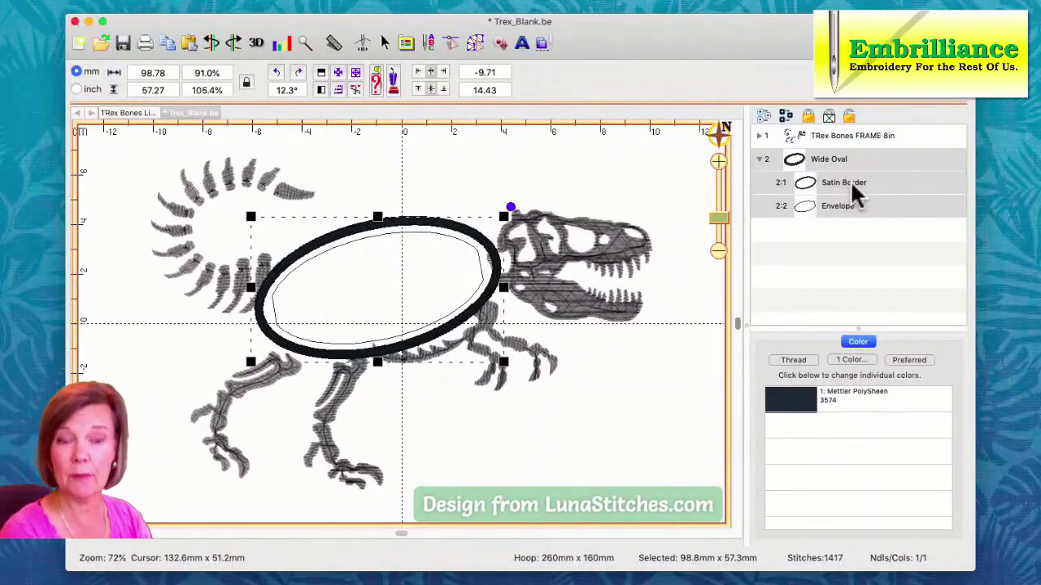
Add a lettering object and rename it Letters 10 so that it matches Envelope 10.
click(697, 307)
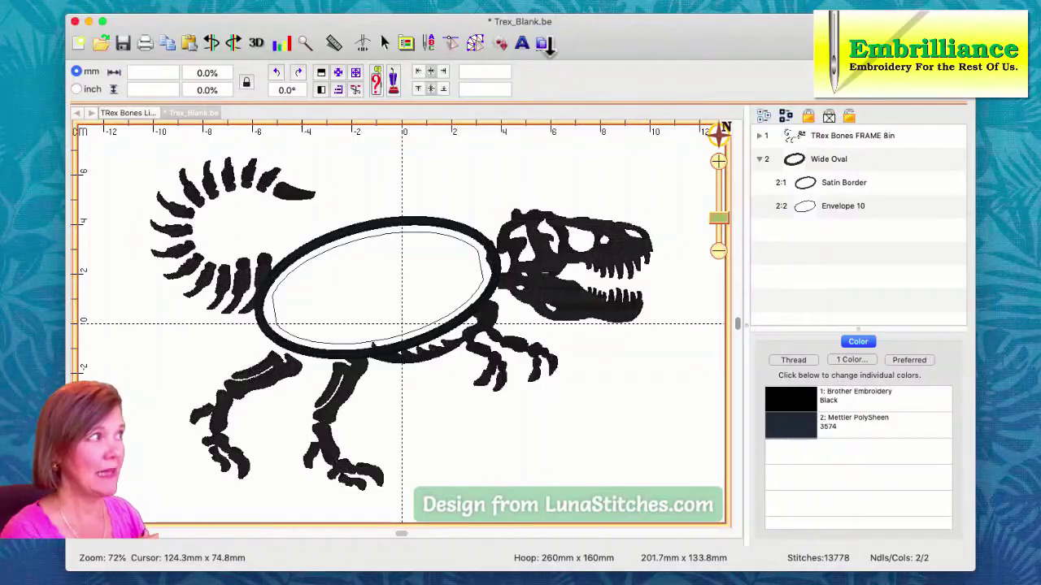
click(521, 42)
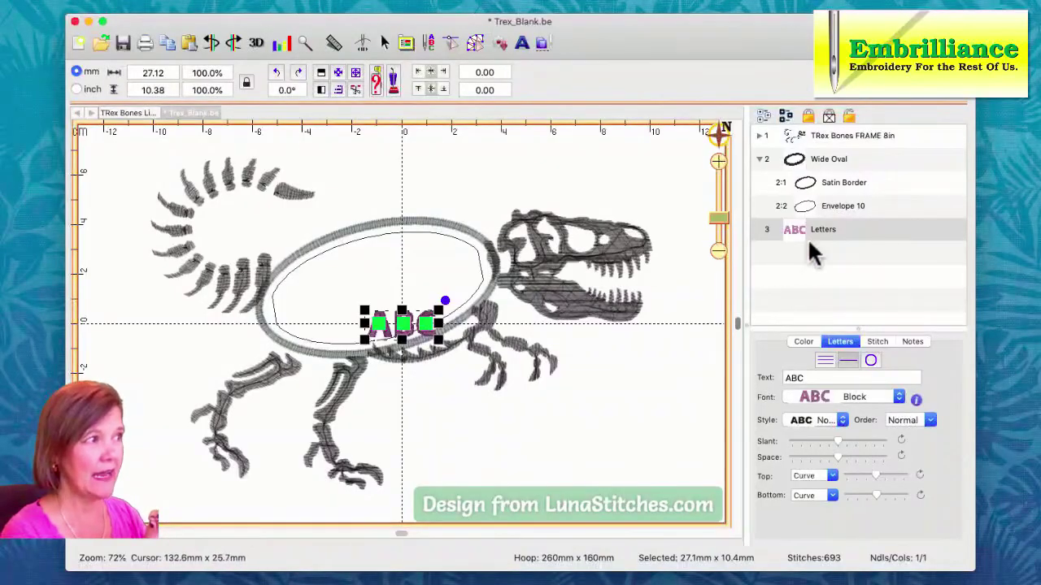
click(832, 229)
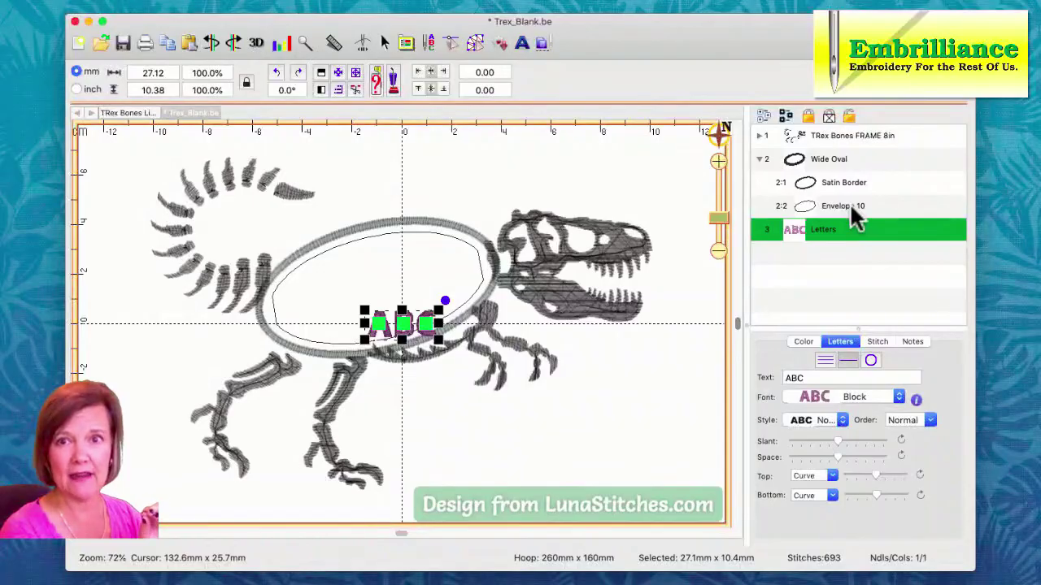
click(796, 228)
click(800, 234)
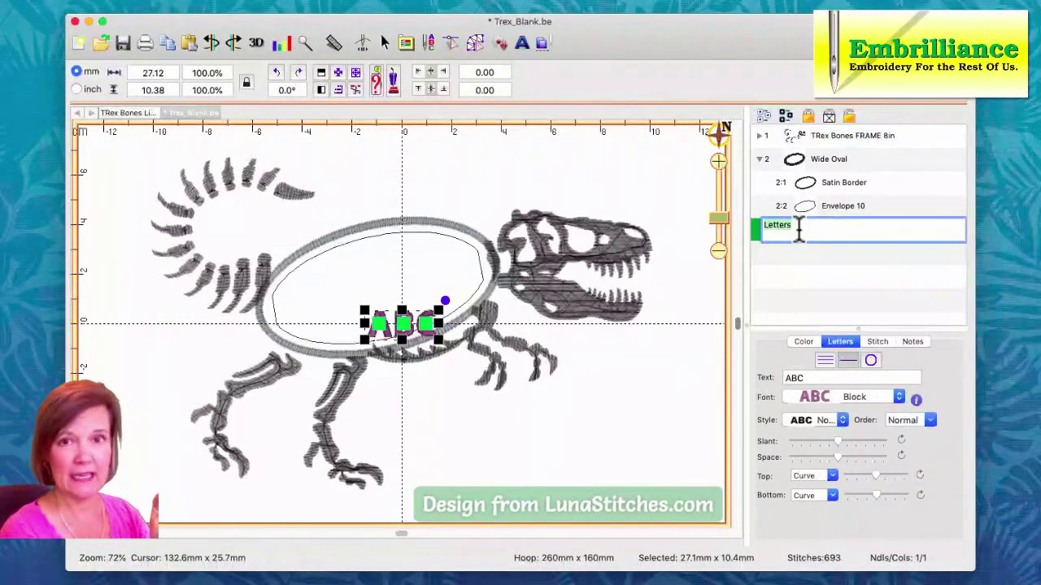
click(799, 230)
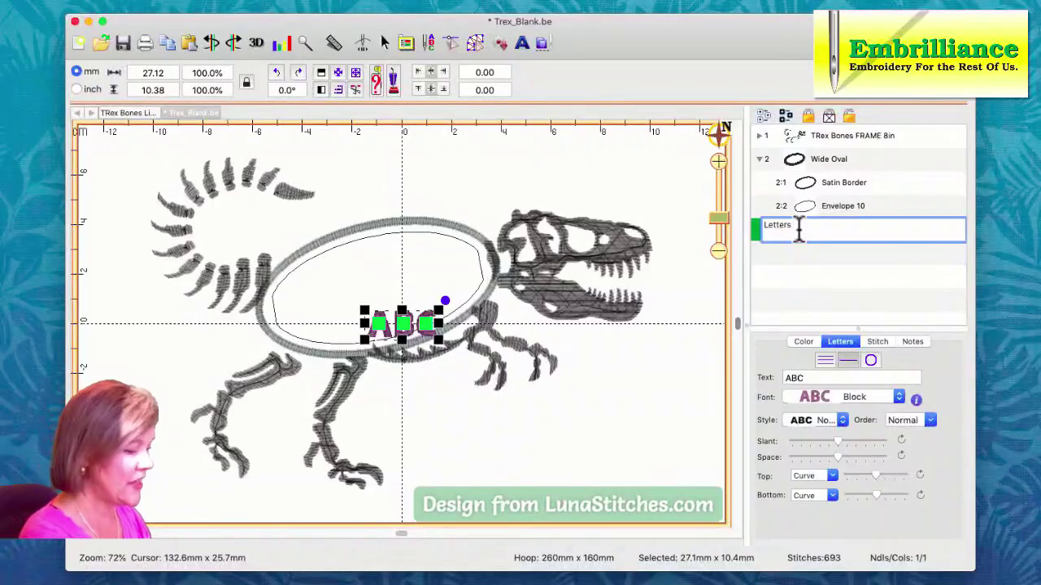
text(1)
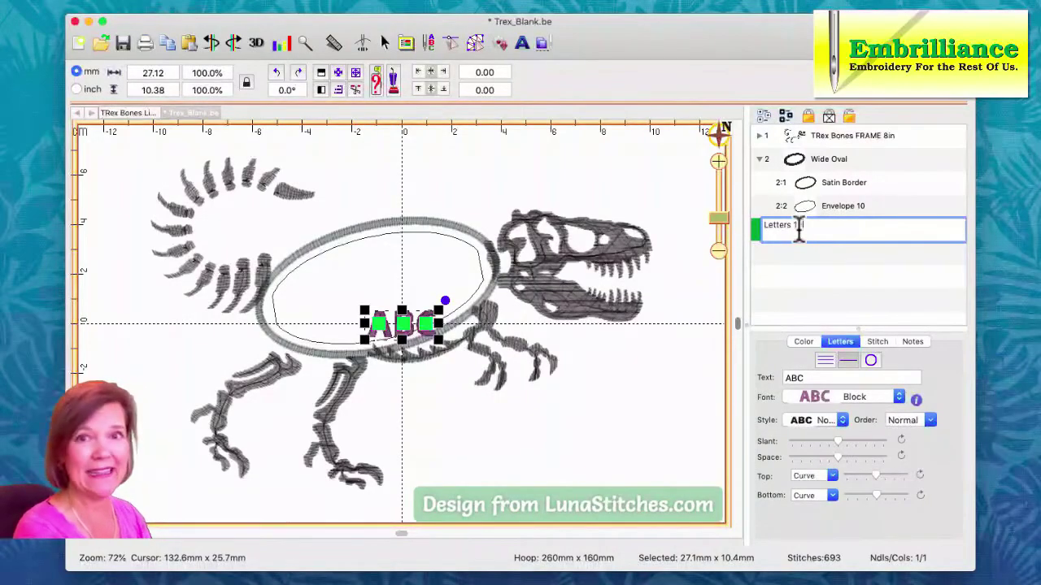
text(0)
key(Return)
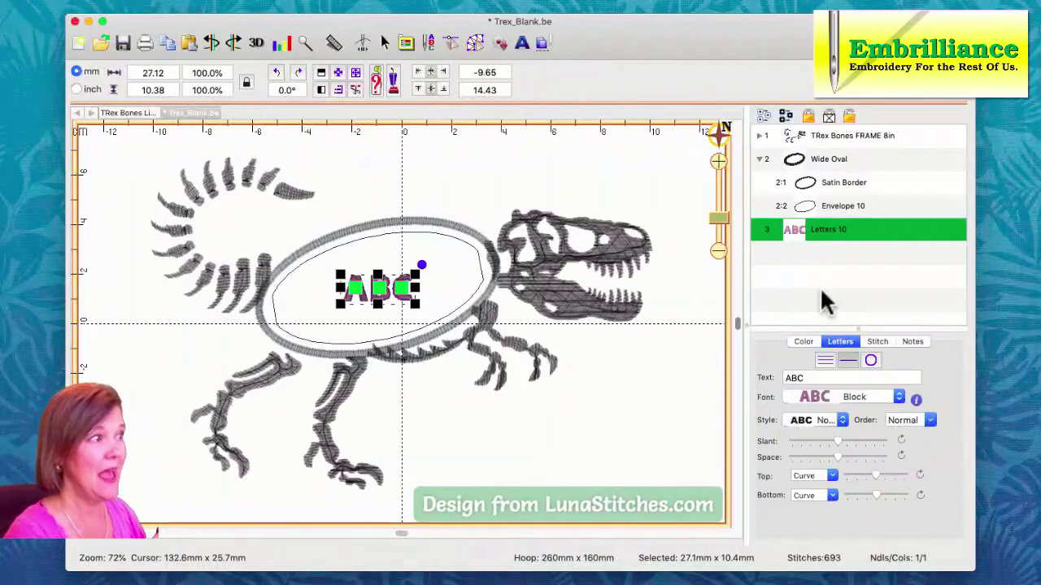
Replace the ABC lettering text with the person's first name in capitals, then deselect the lettering.
click(808, 377)
double_click(768, 376)
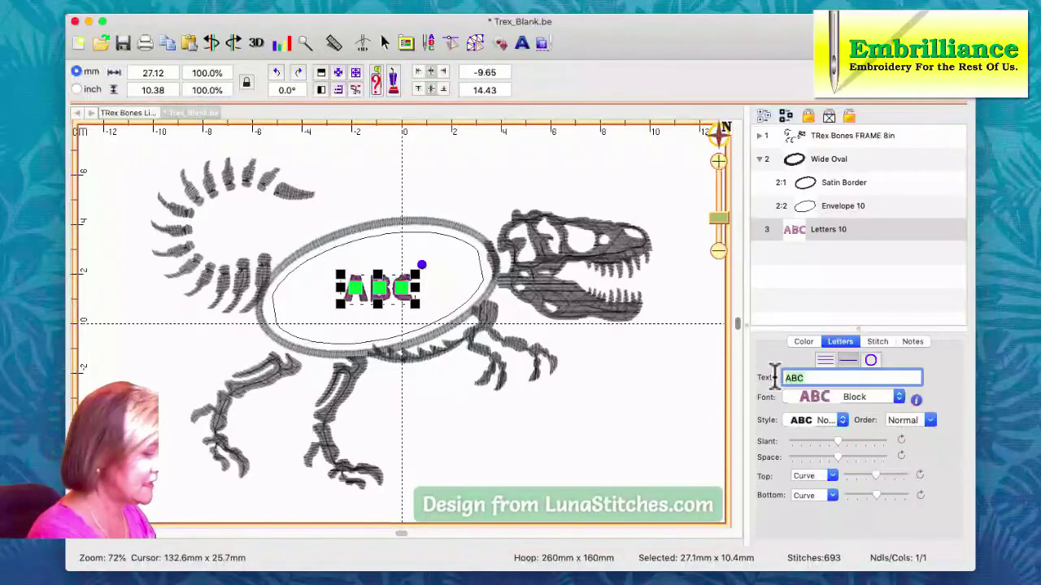
text(N)
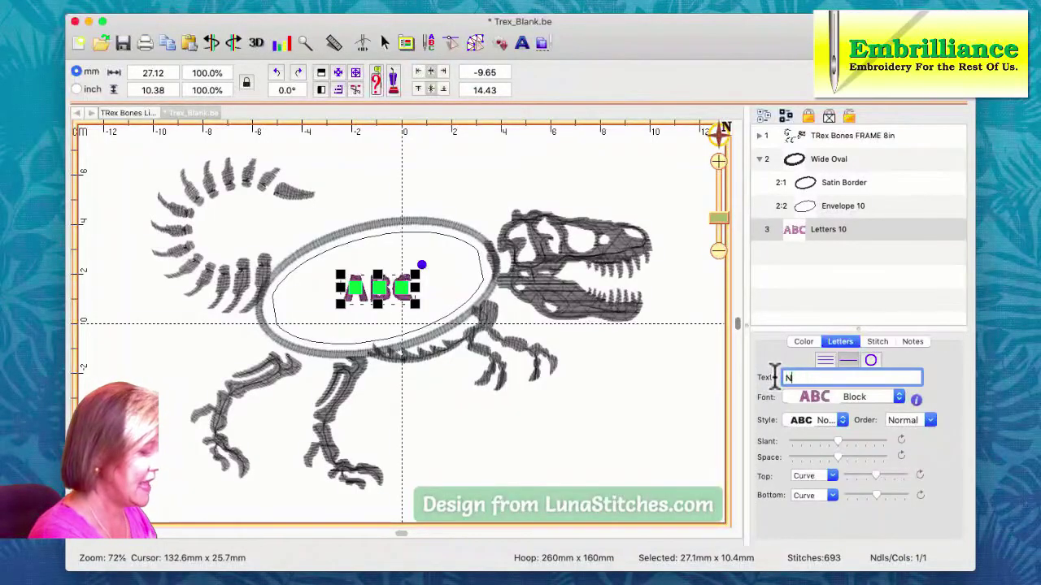
text(ICHO)
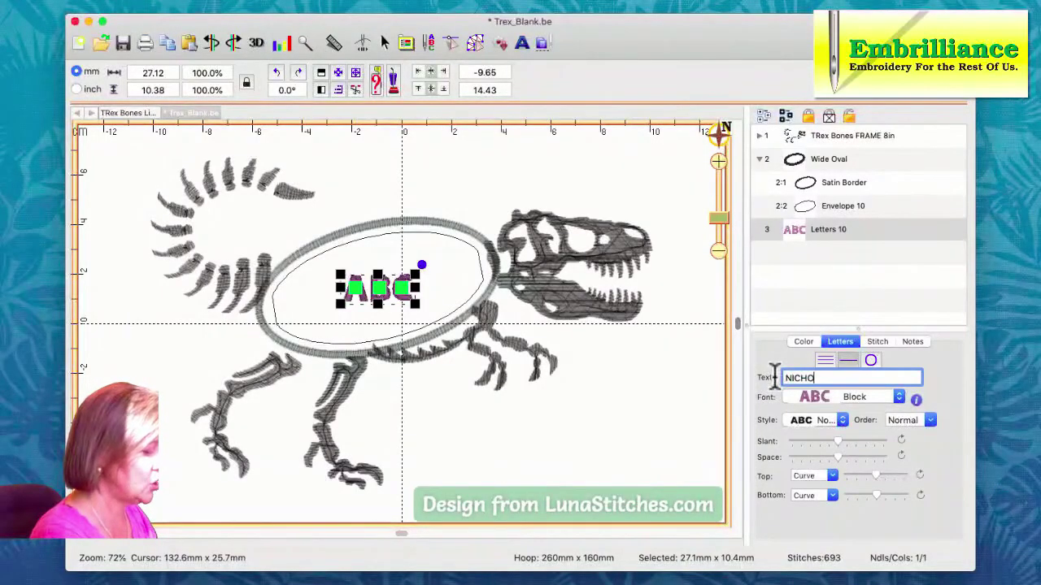
text(LAS)
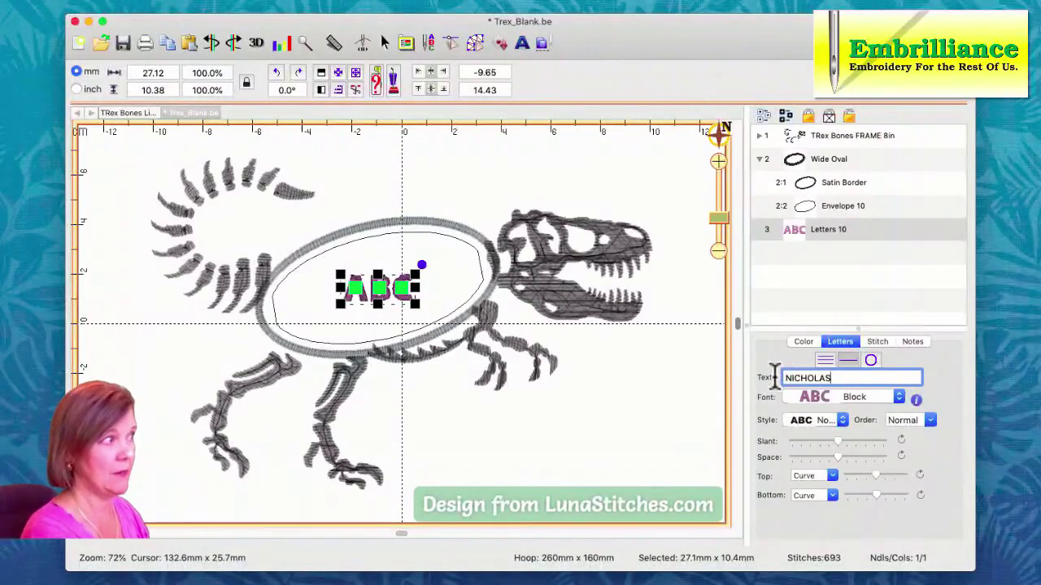
key(Return)
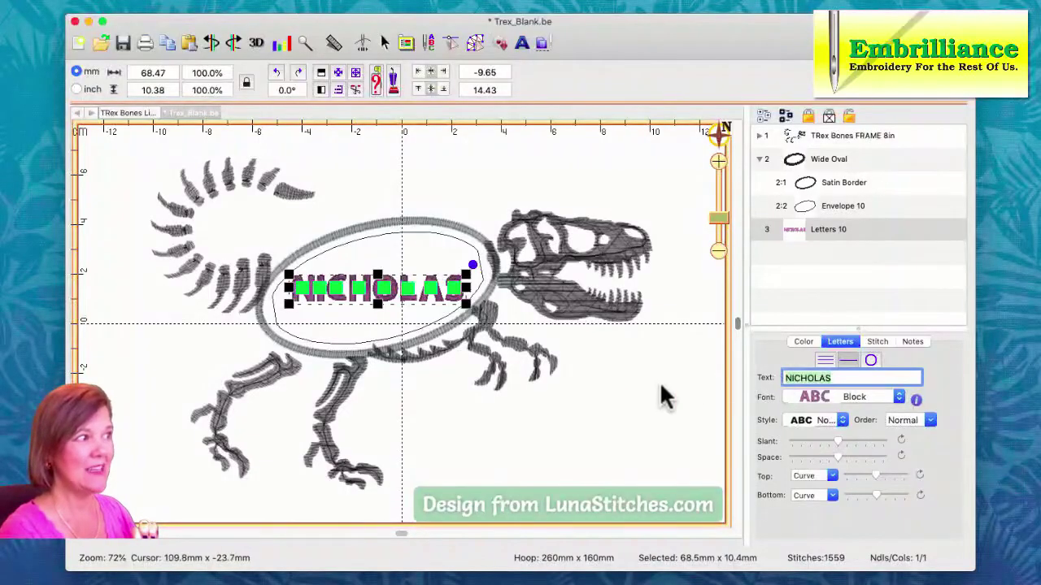
click(604, 380)
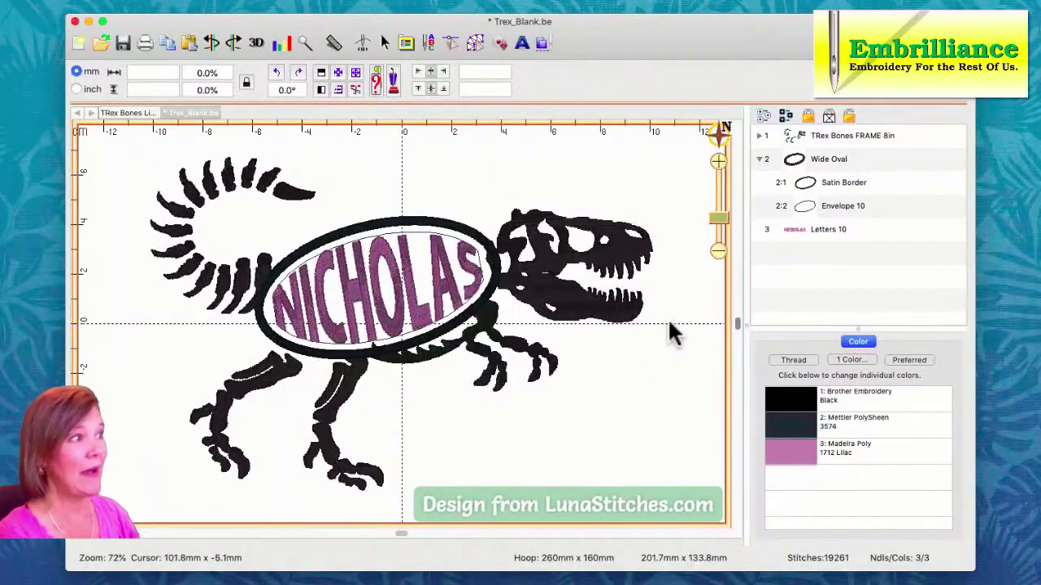
Delete the oval's Satin Border and enlarge Envelope 10 to about 94.3 × 50.1 mm, centred over the dinosaur's body gap.
click(813, 185)
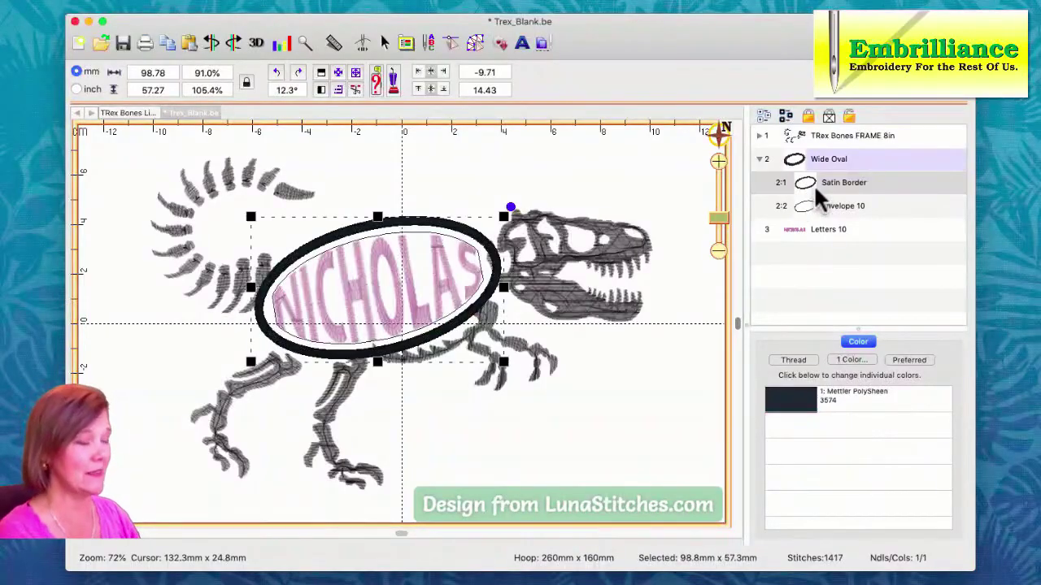
key(Delete)
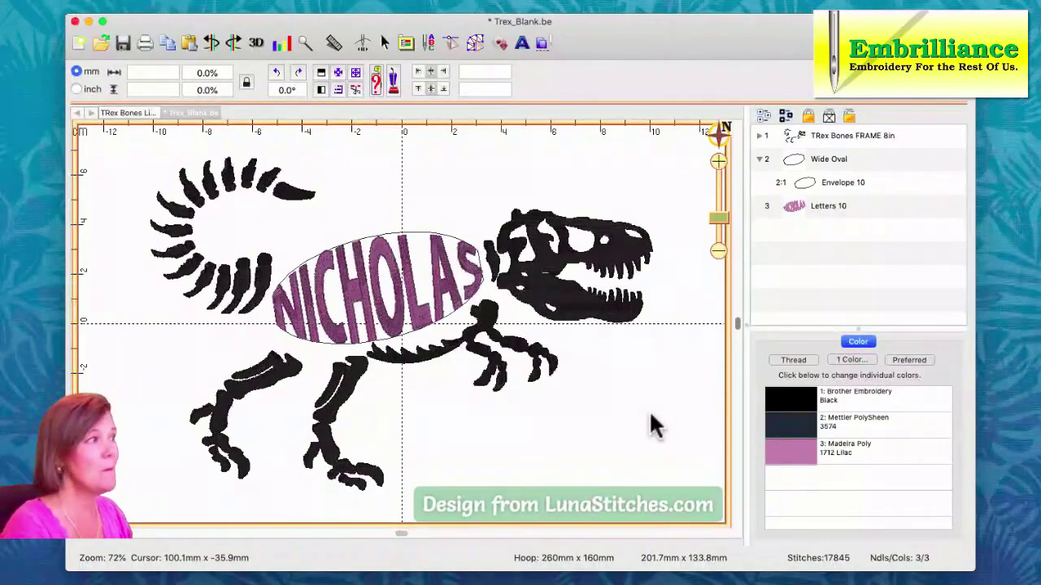
click(410, 315)
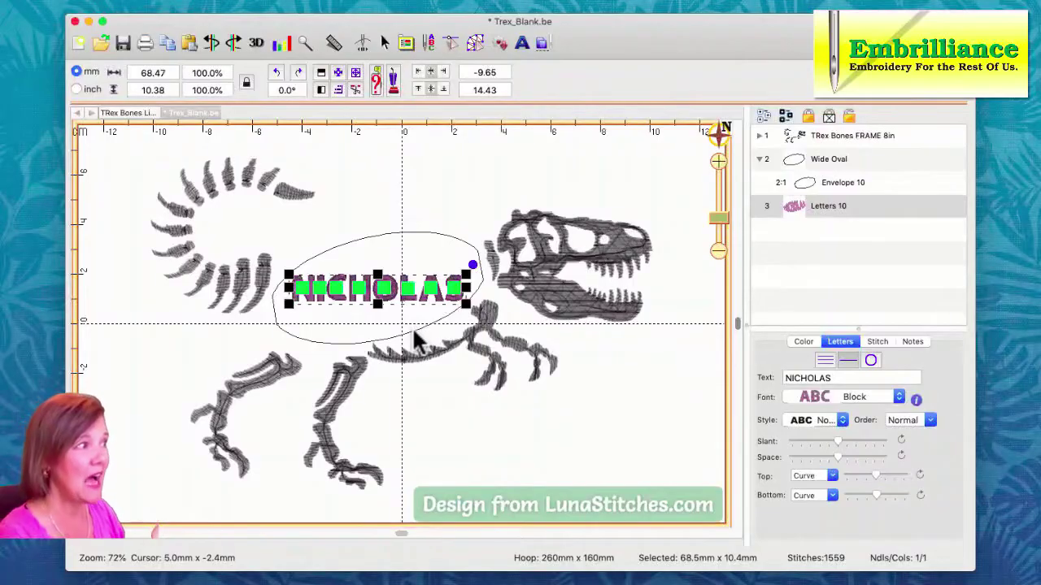
click(412, 327)
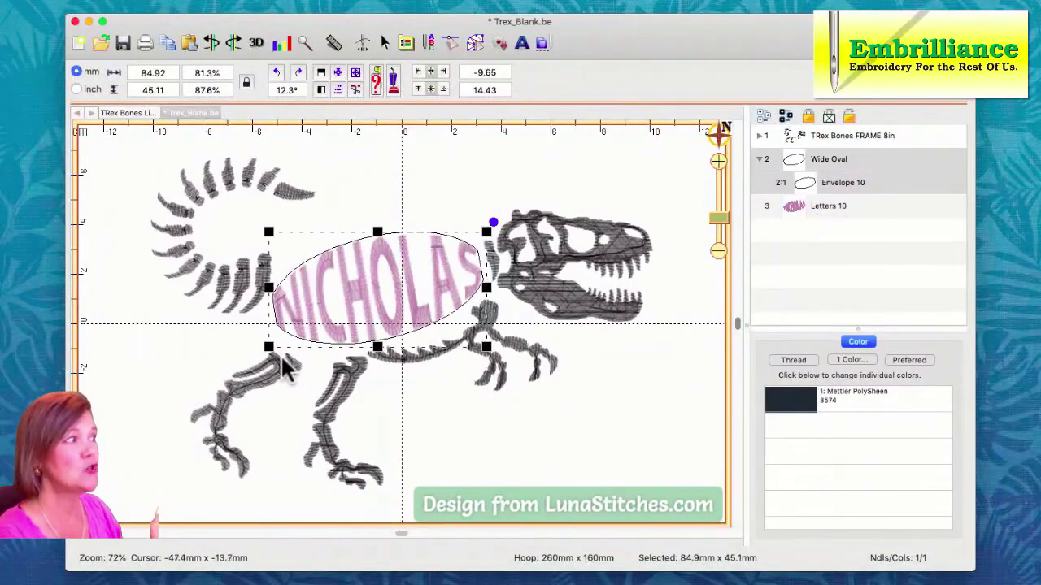
drag(269, 351, 265, 357)
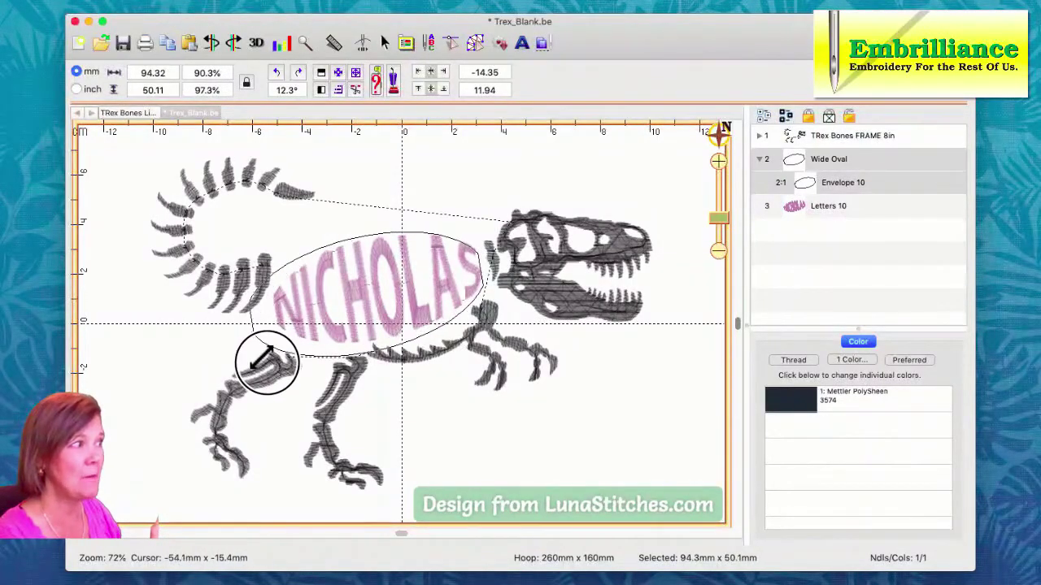
click(371, 329)
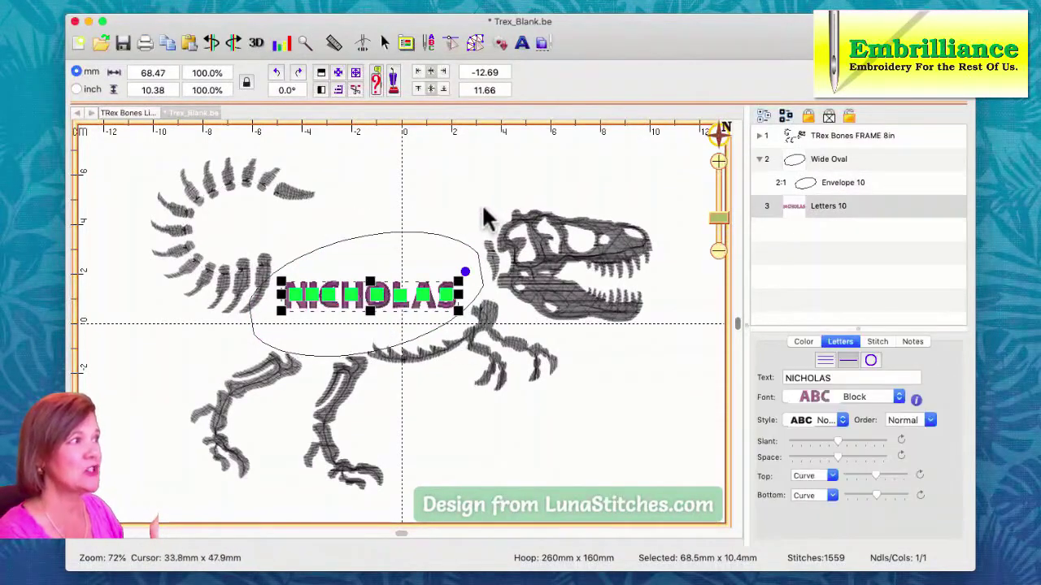
click(457, 242)
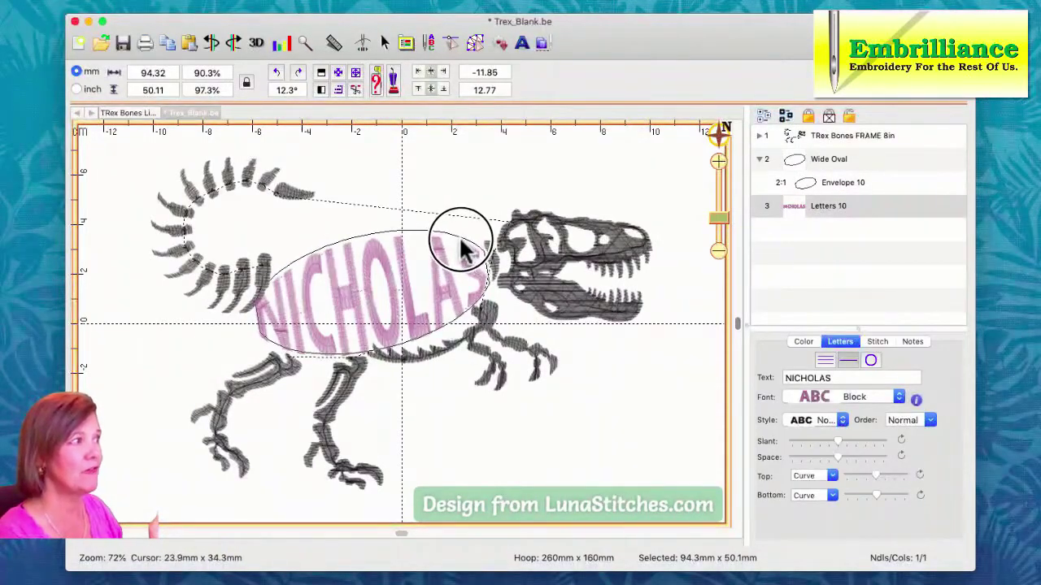
click(446, 429)
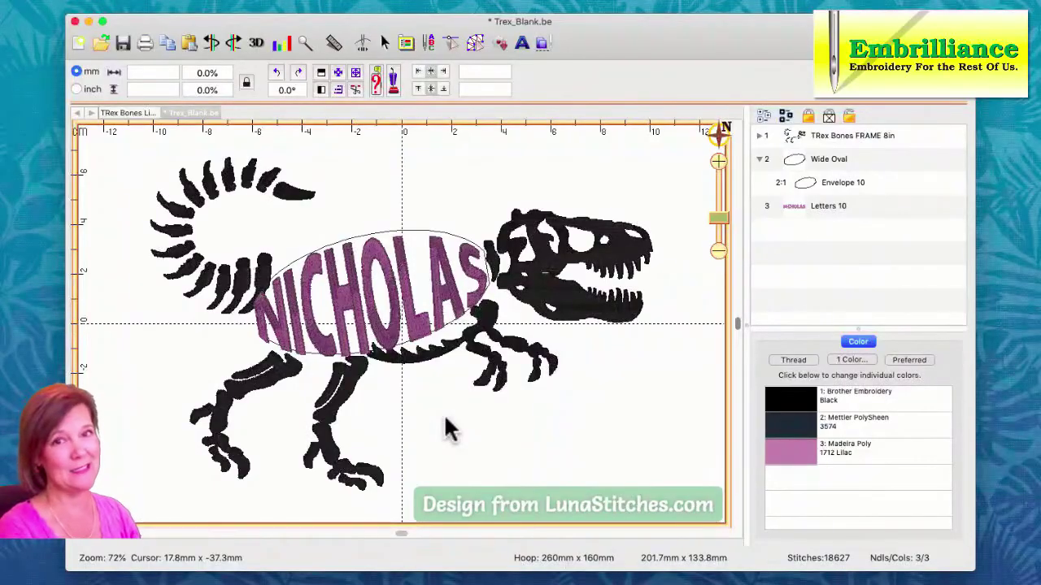
Delete the Wide Oval envelope and the Letters 10 lettering, leaving only the TRex Bones frame.
click(785, 160)
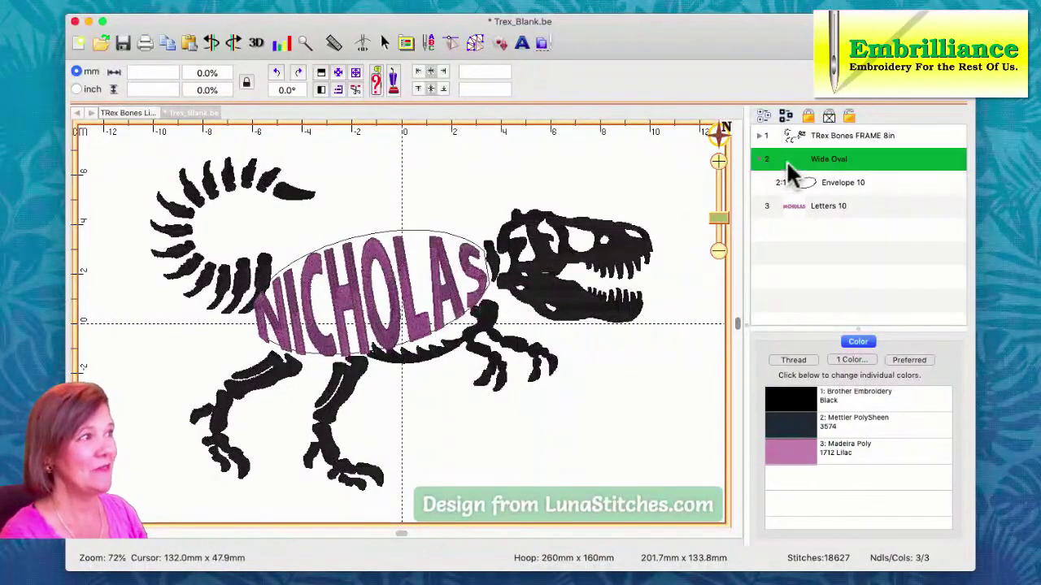
key(Delete)
click(795, 159)
key(Delete)
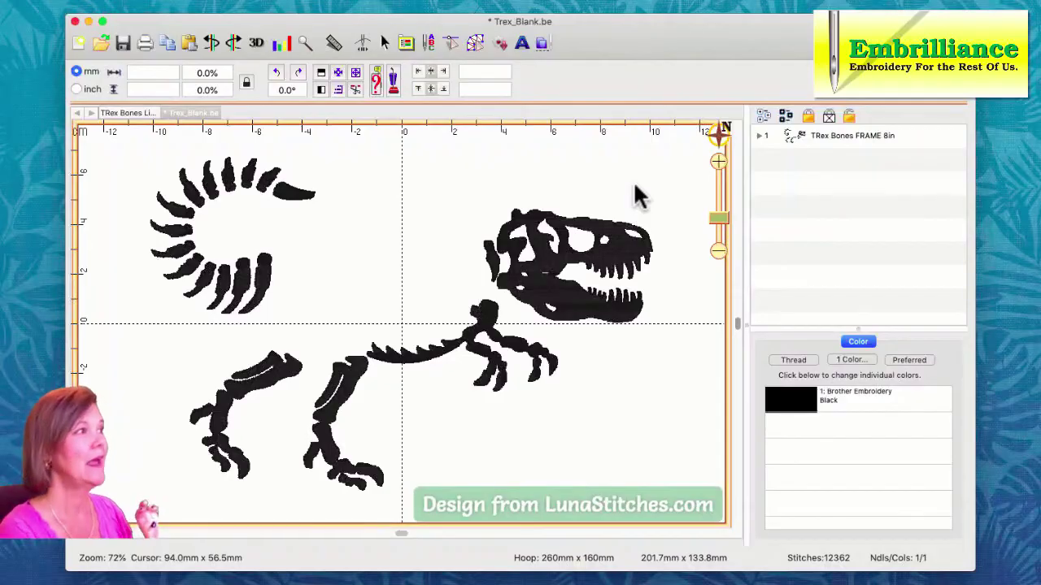
Start digitizing a curved line from the lowest tail rib along the dinosaur's back to the base of the neck.
click(473, 42)
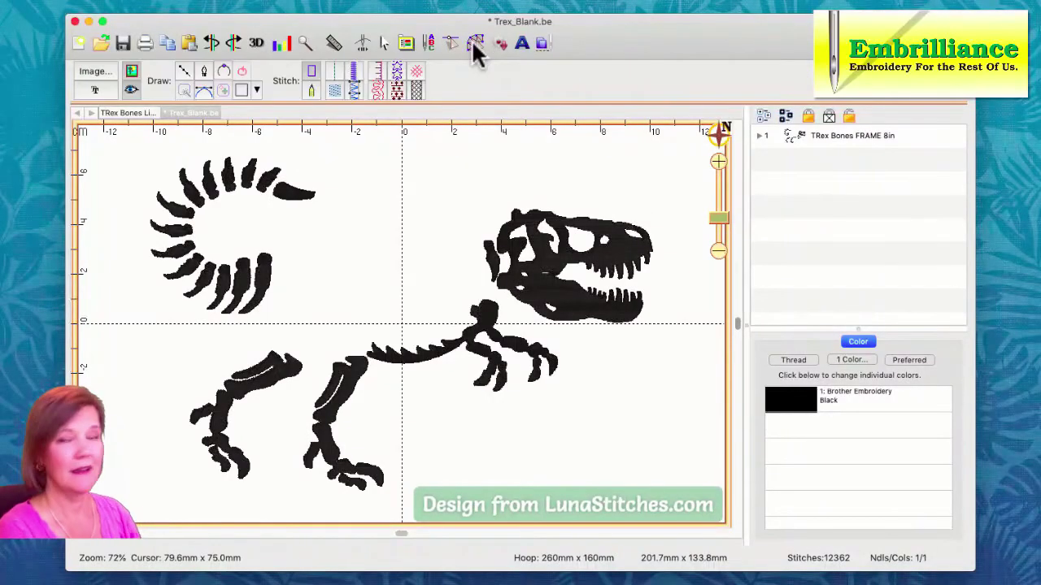
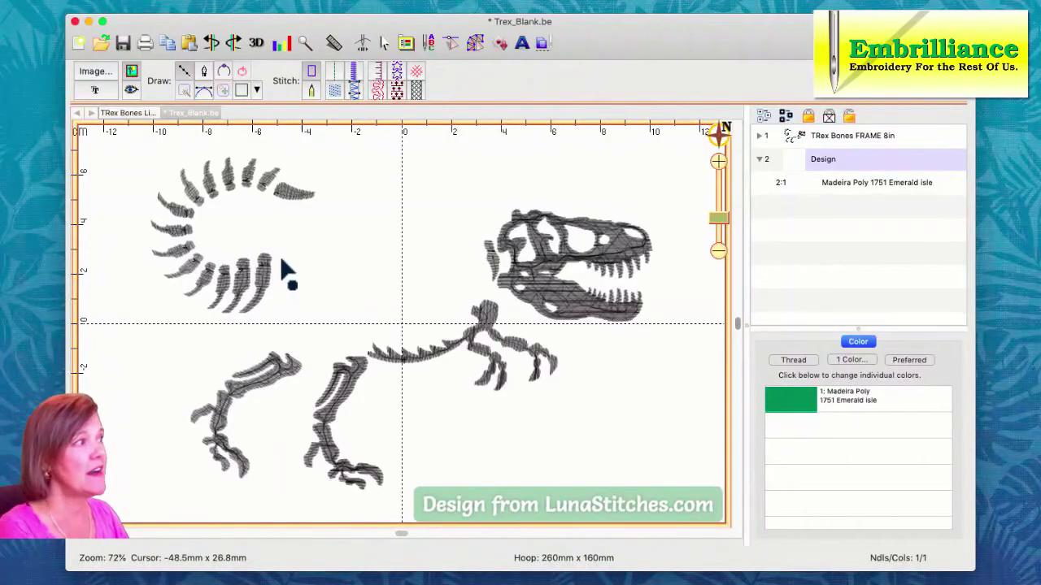
click(279, 261)
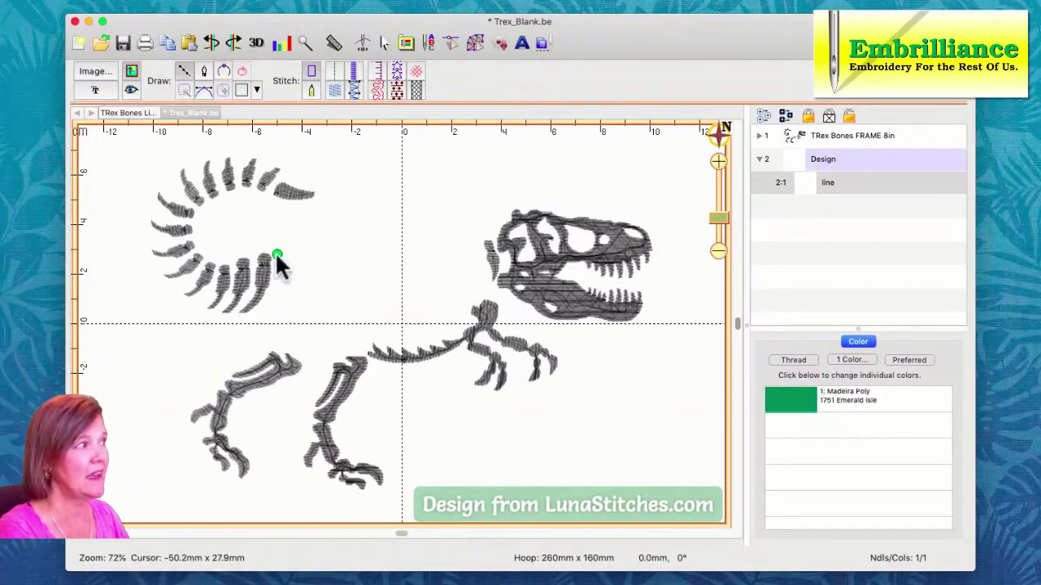
click(299, 233)
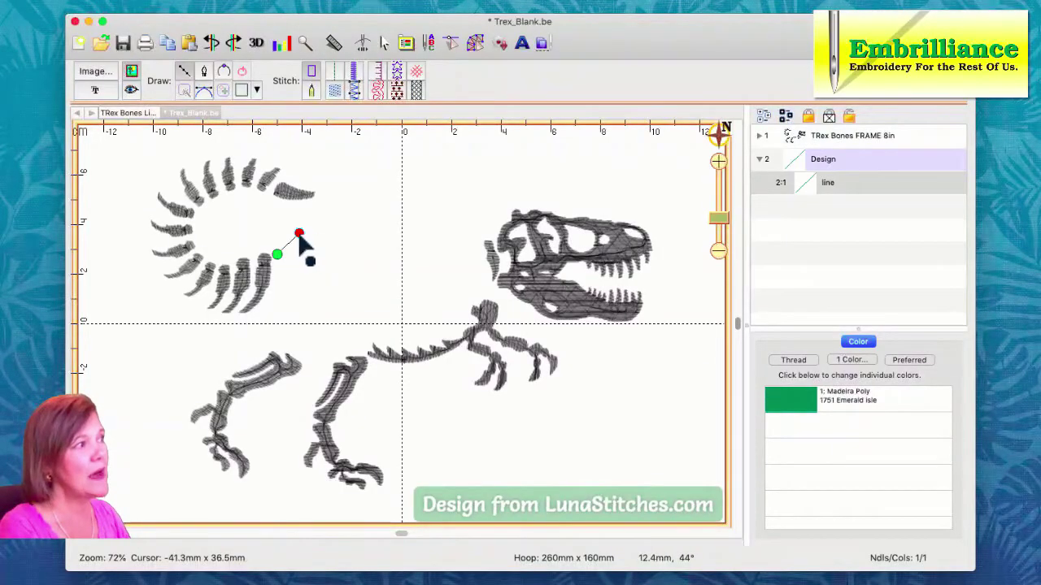
click(346, 233)
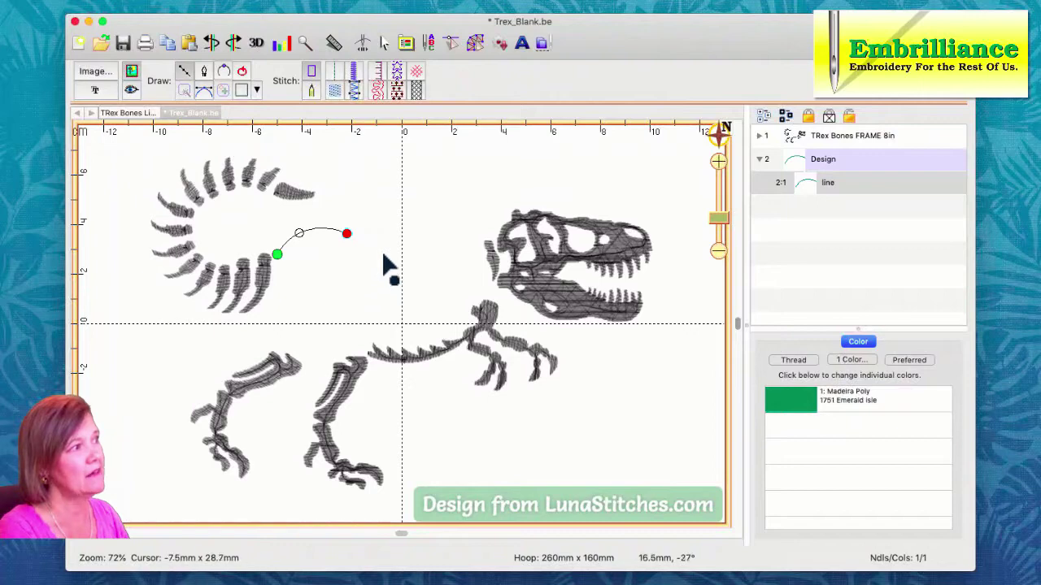
click(392, 252)
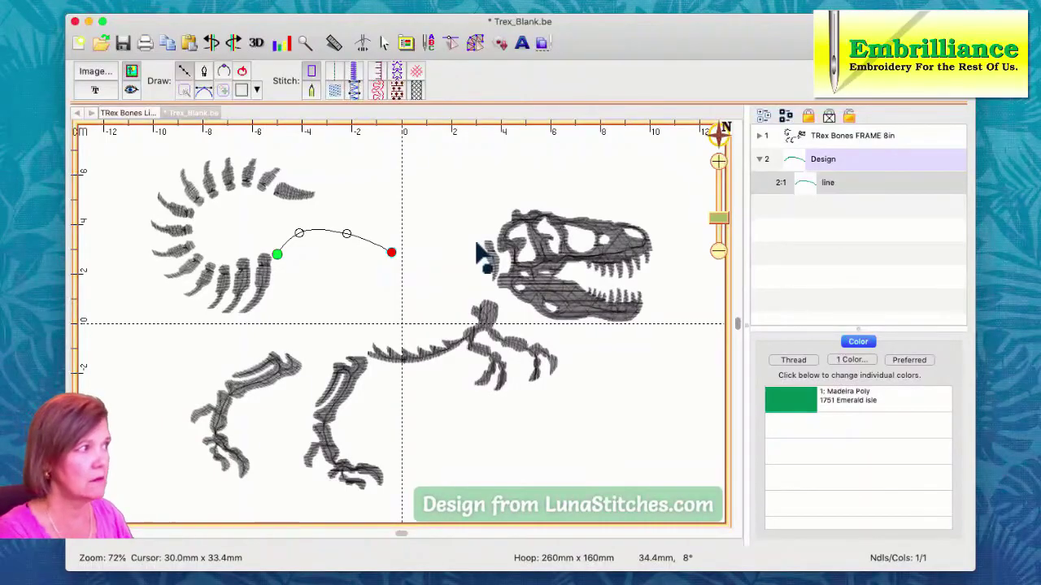
click(475, 241)
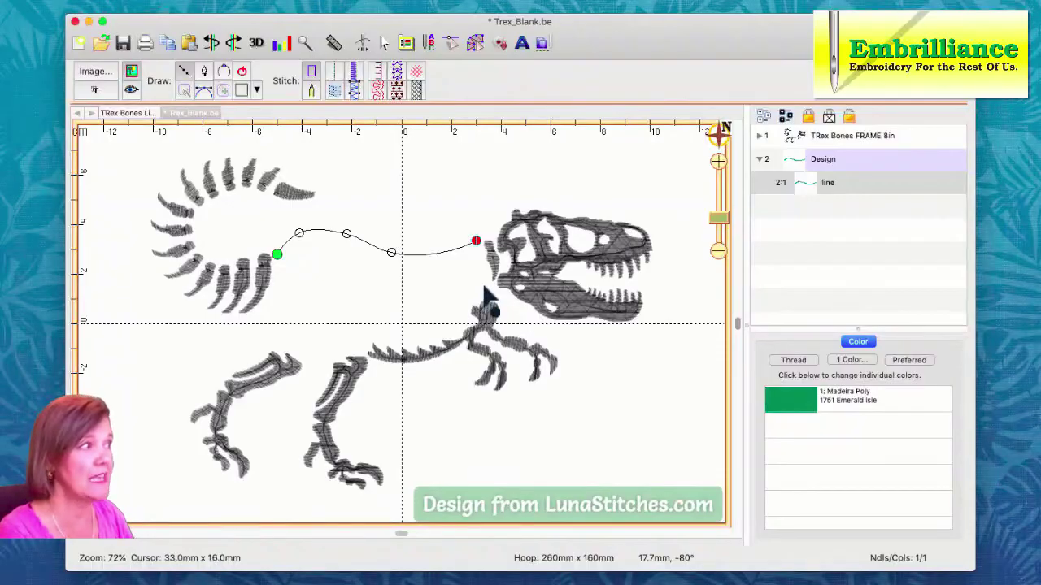
Continue the line down the neck, along the belly and up behind the hind leg, then close it into a body outline about 86.8 × 50.7 mm.
click(483, 284)
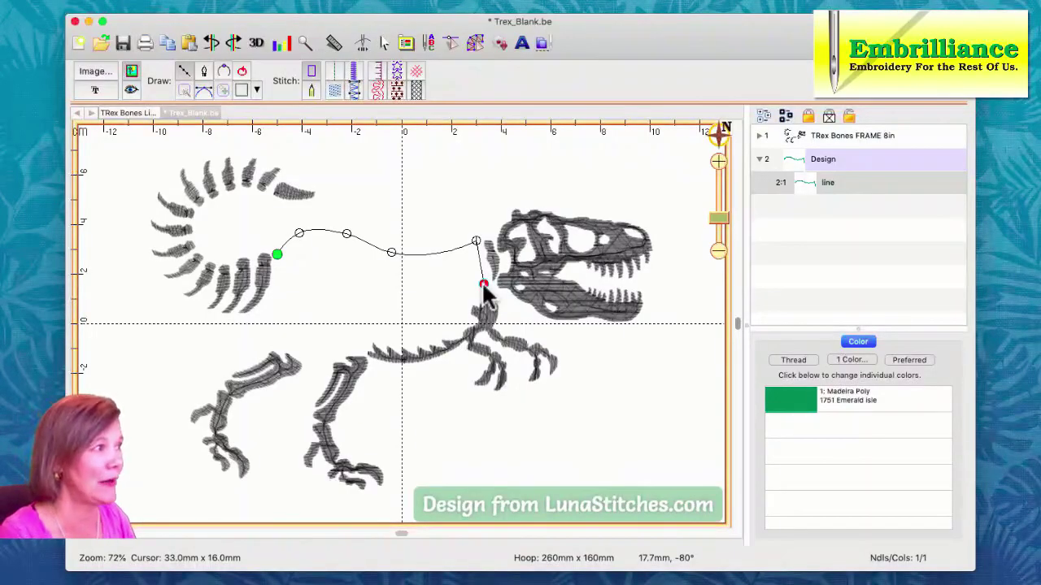
click(484, 284)
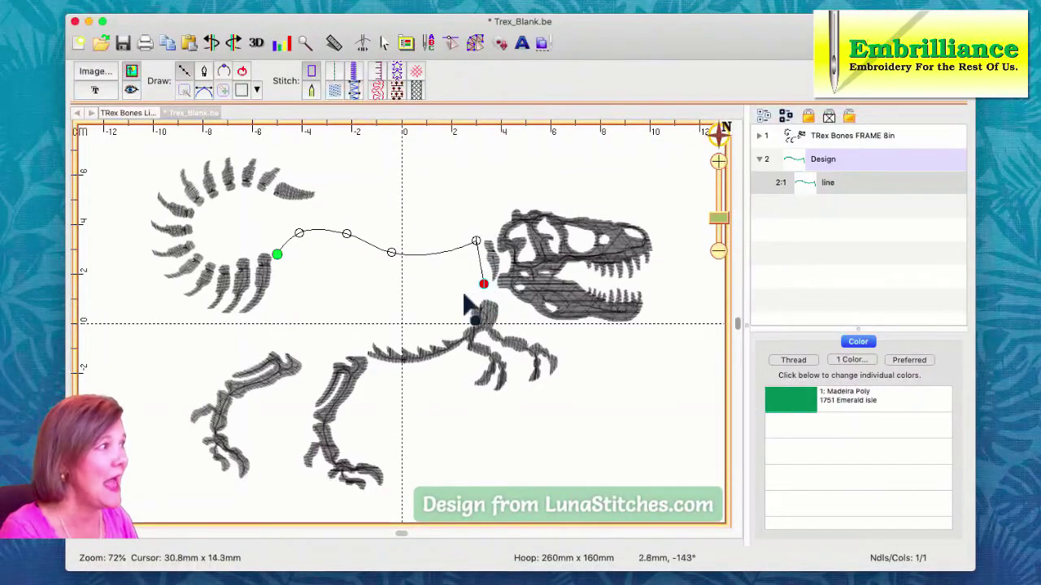
click(448, 320)
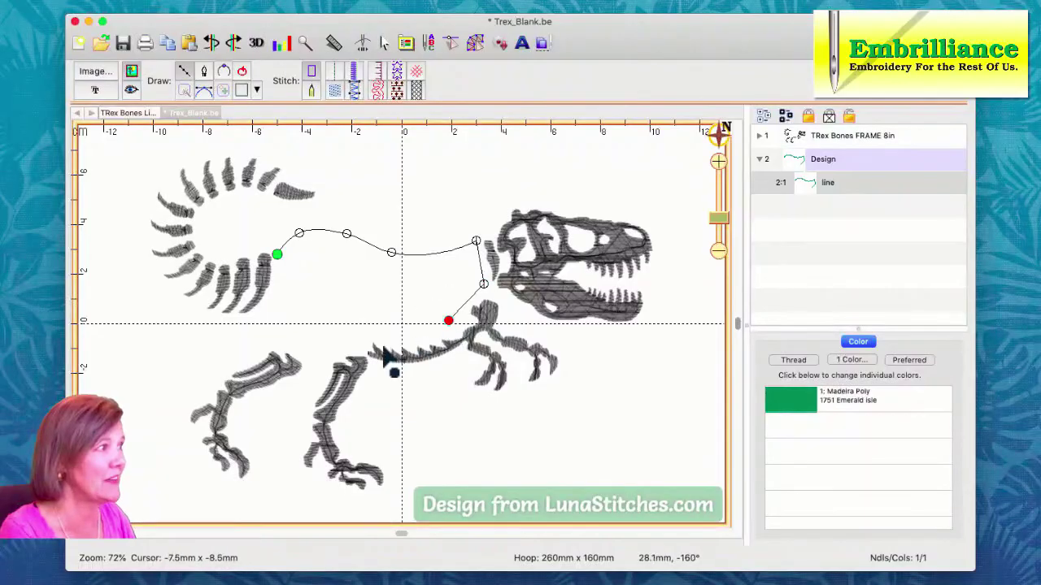
click(373, 339)
click(284, 346)
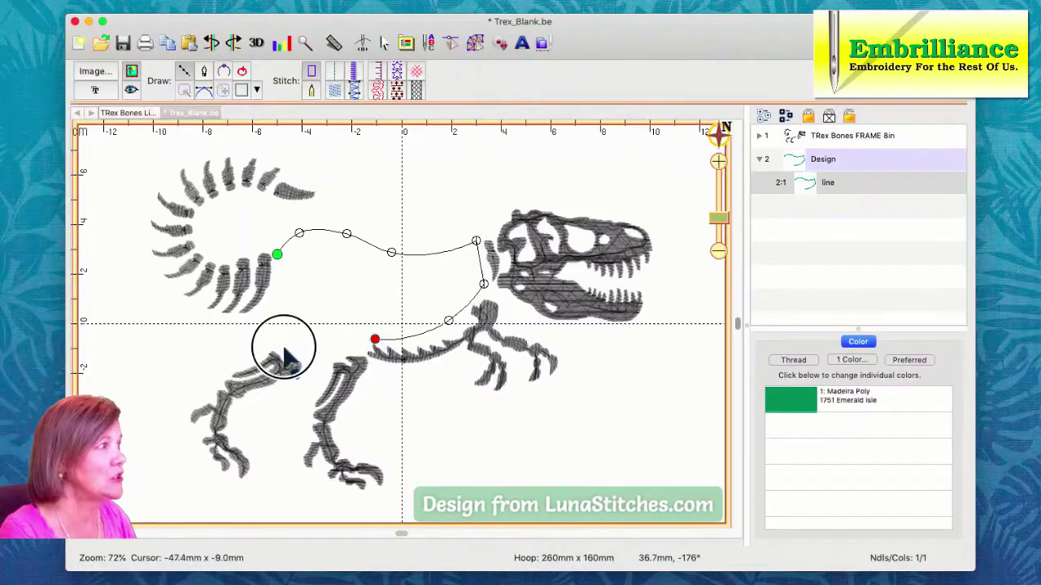
click(268, 306)
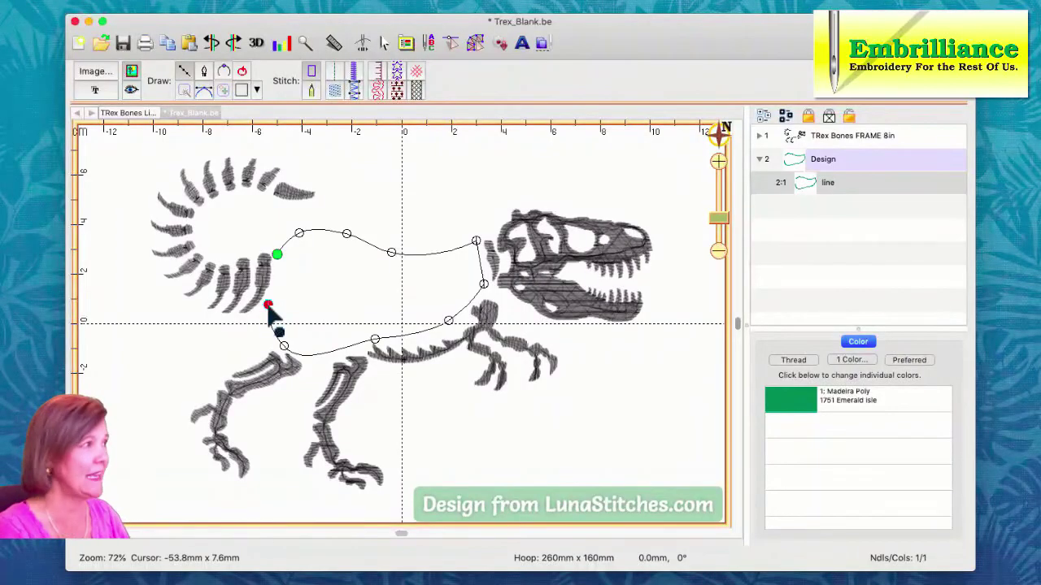
click(269, 307)
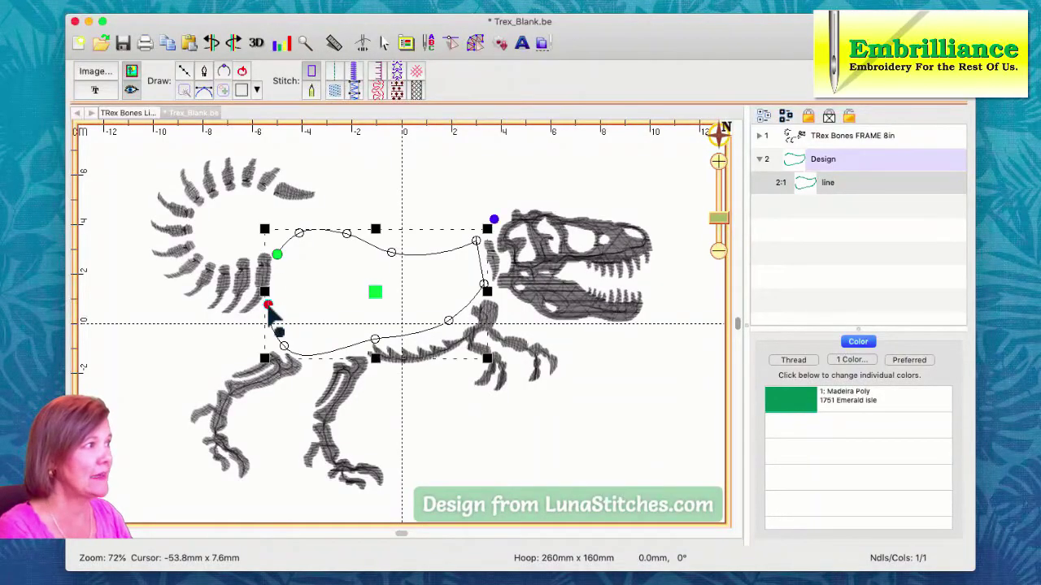
click(245, 77)
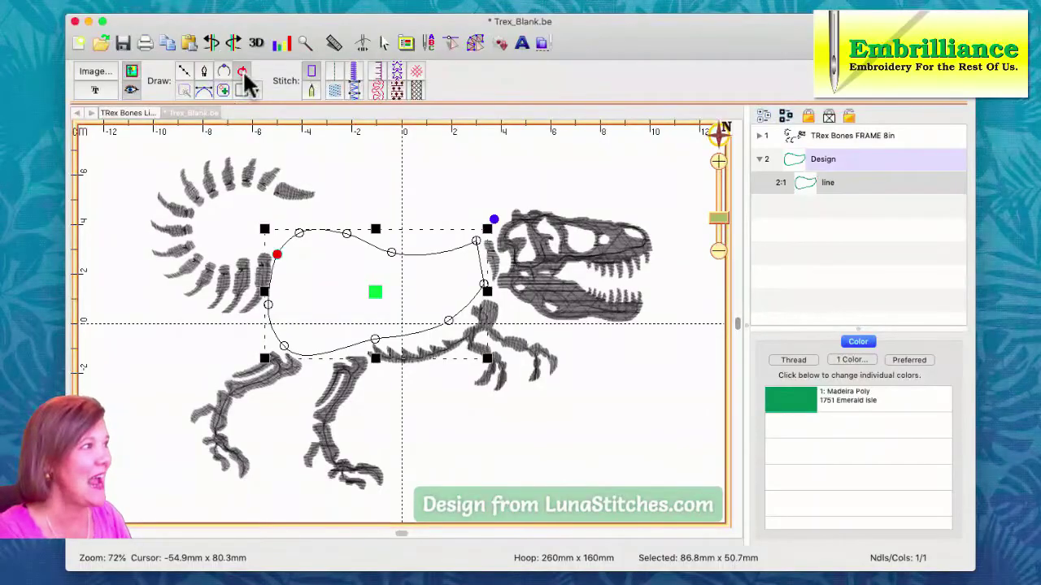
Refine the outline's nodes: delete the one above the rear leg, pull the curve handle down to round the rump, and nudge the upper neck corner.
click(279, 257)
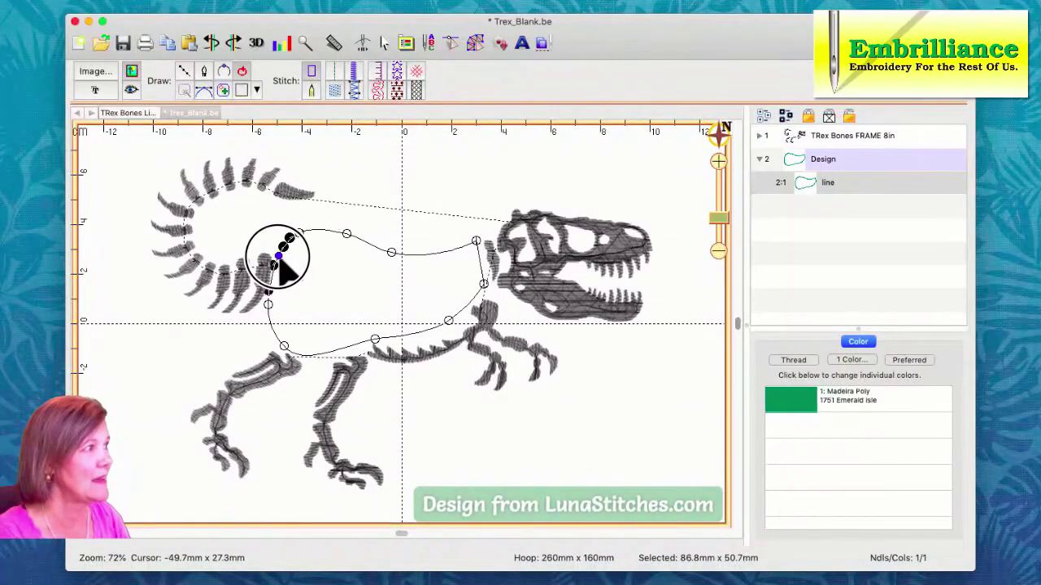
click(268, 306)
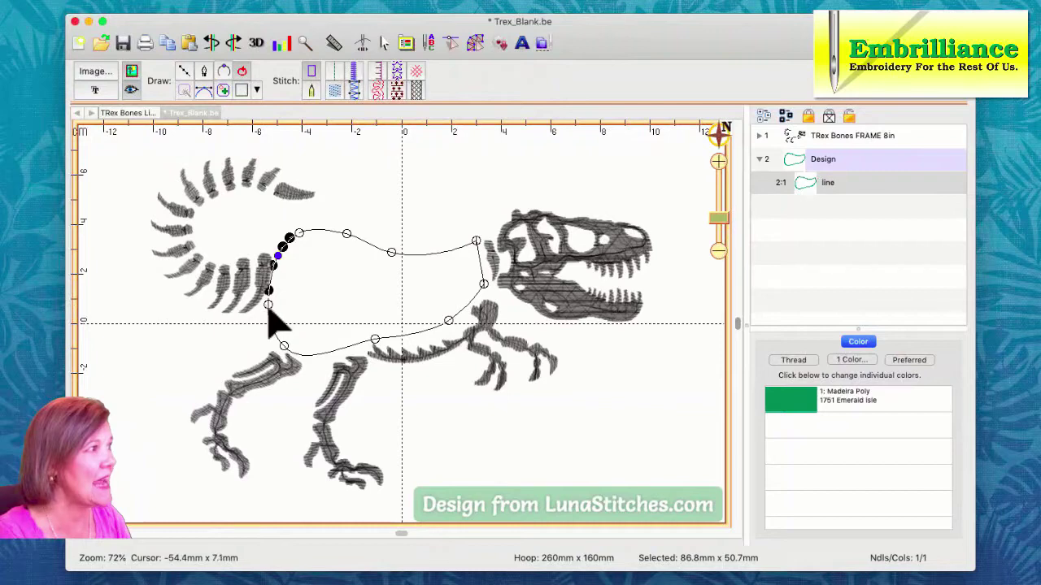
click(268, 307)
key(Delete)
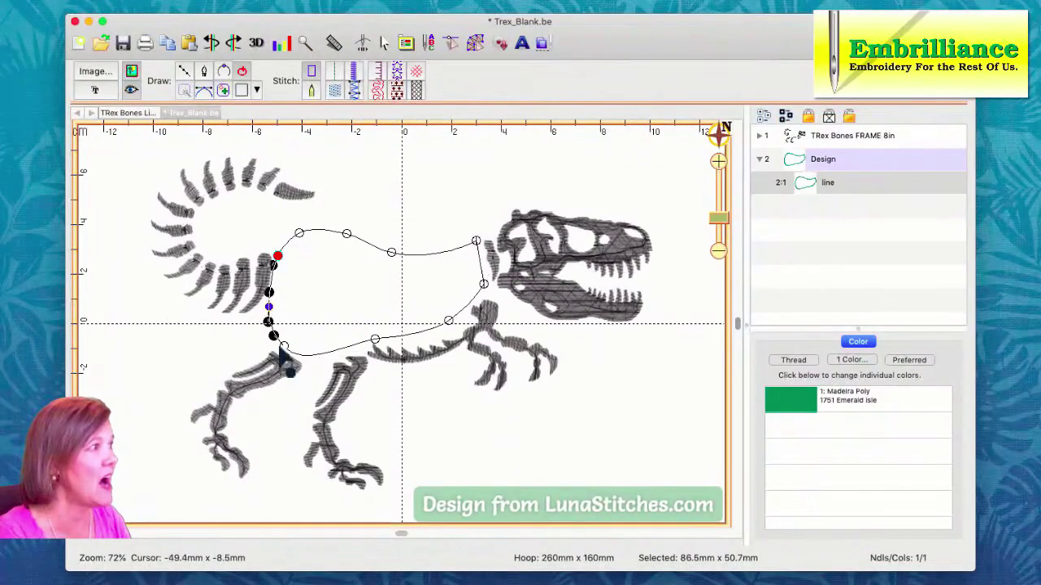
click(271, 323)
click(272, 323)
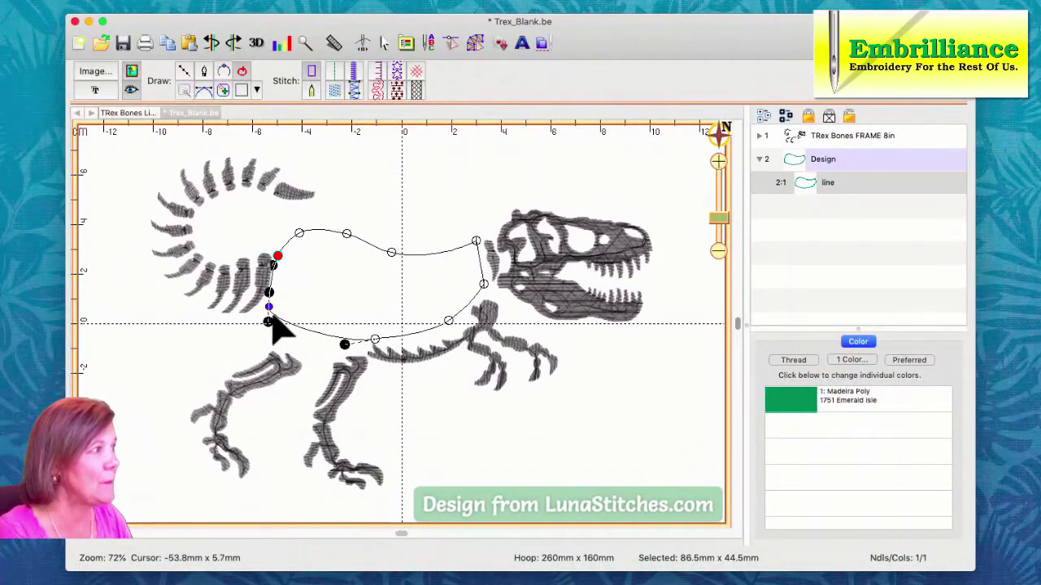
drag(272, 324, 284, 384)
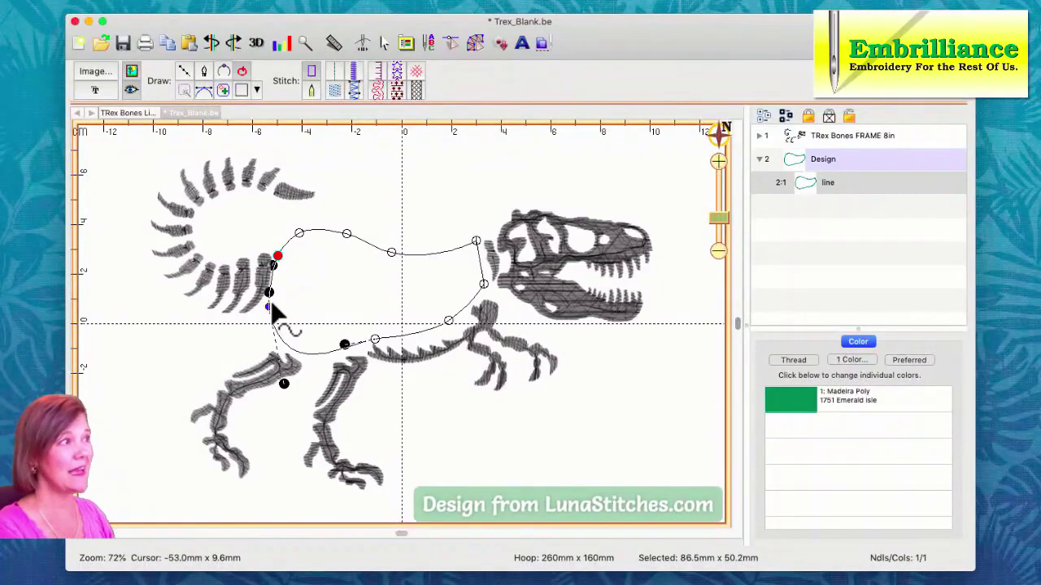
click(474, 244)
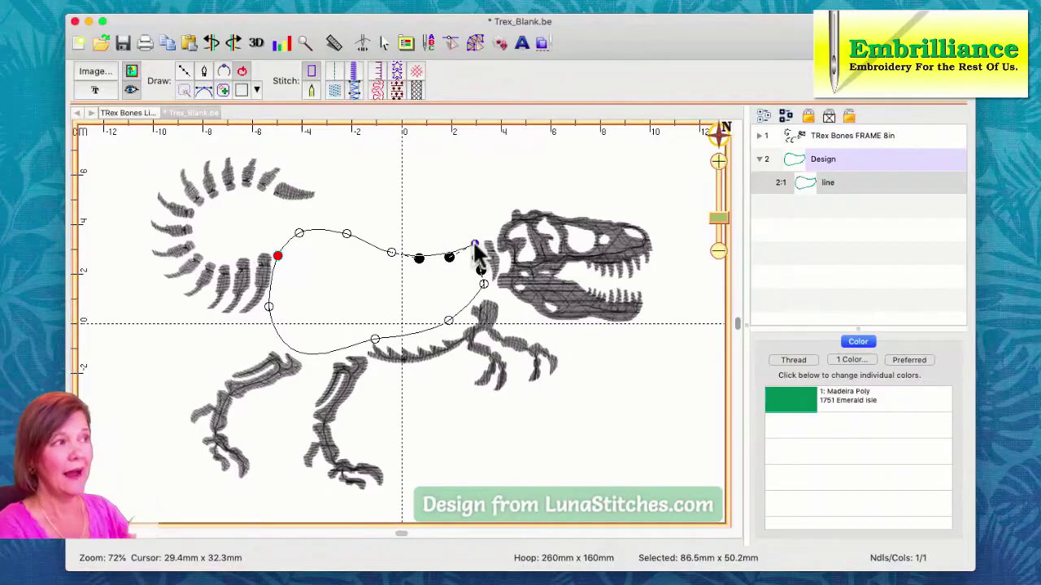
Rename the body outline's line object as envelope.
click(805, 183)
click(805, 183)
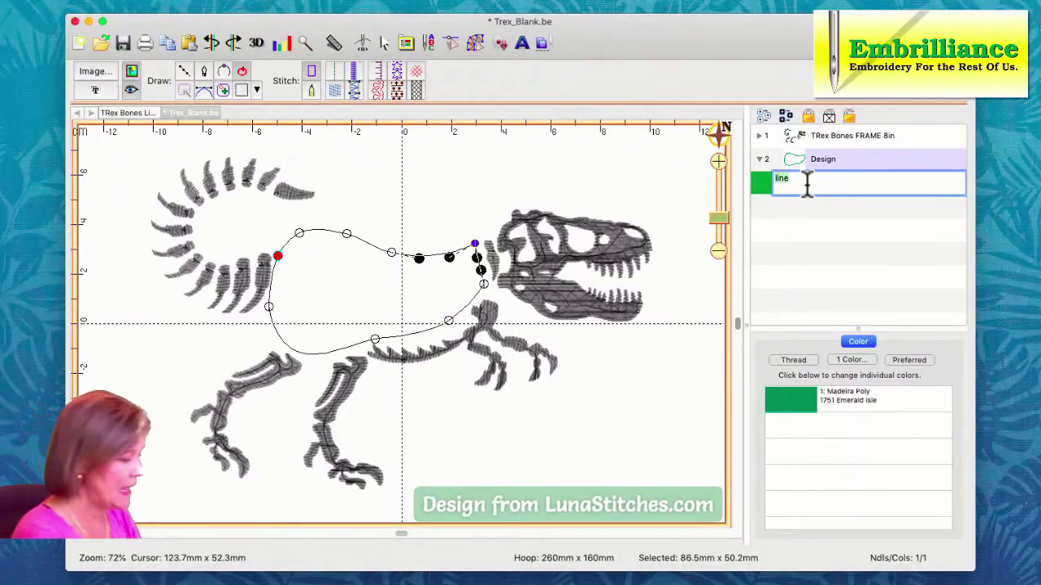
text(e)
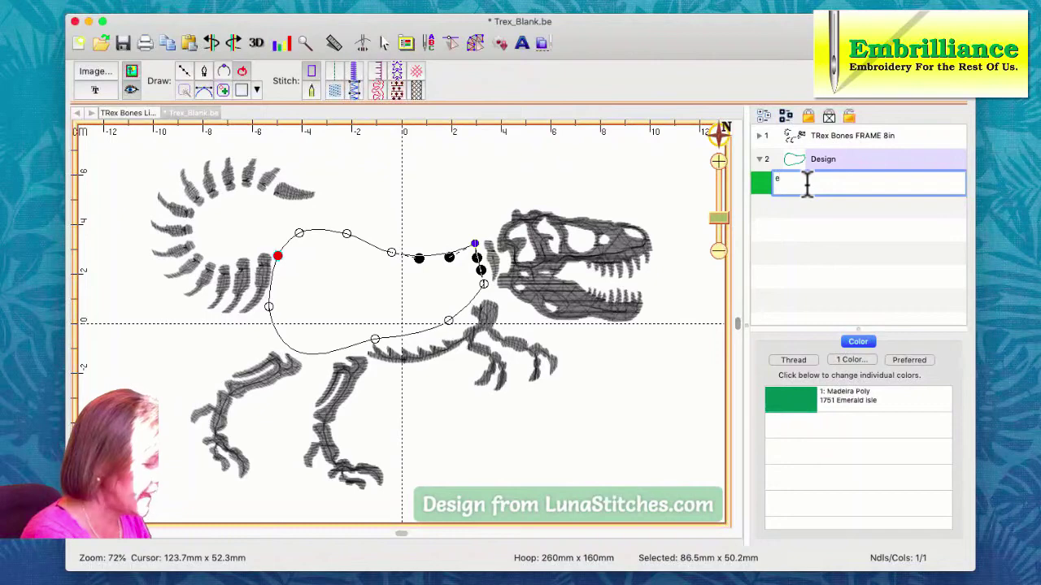
text(nvelop)
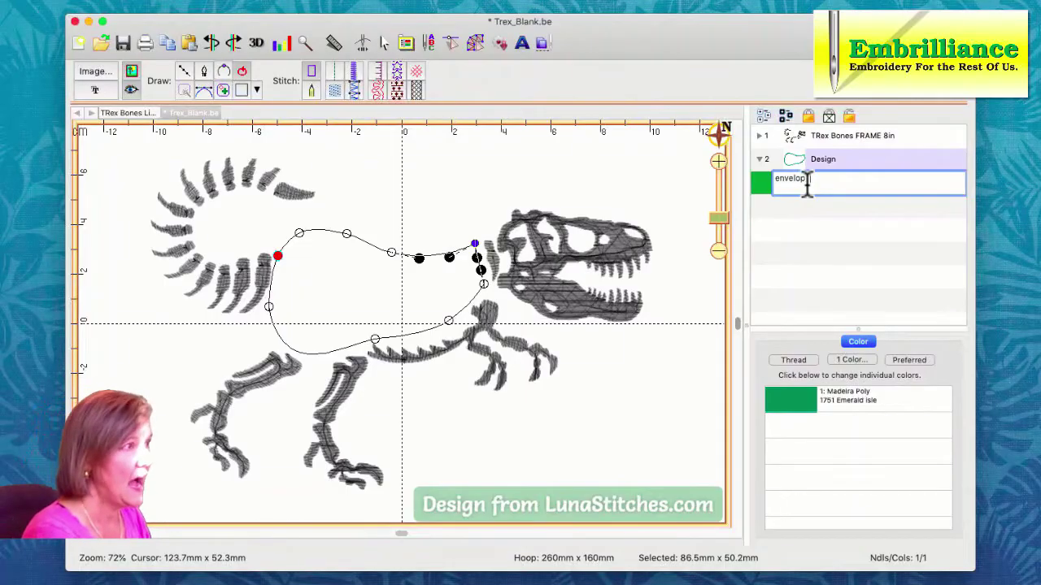
text(e)
key(Return)
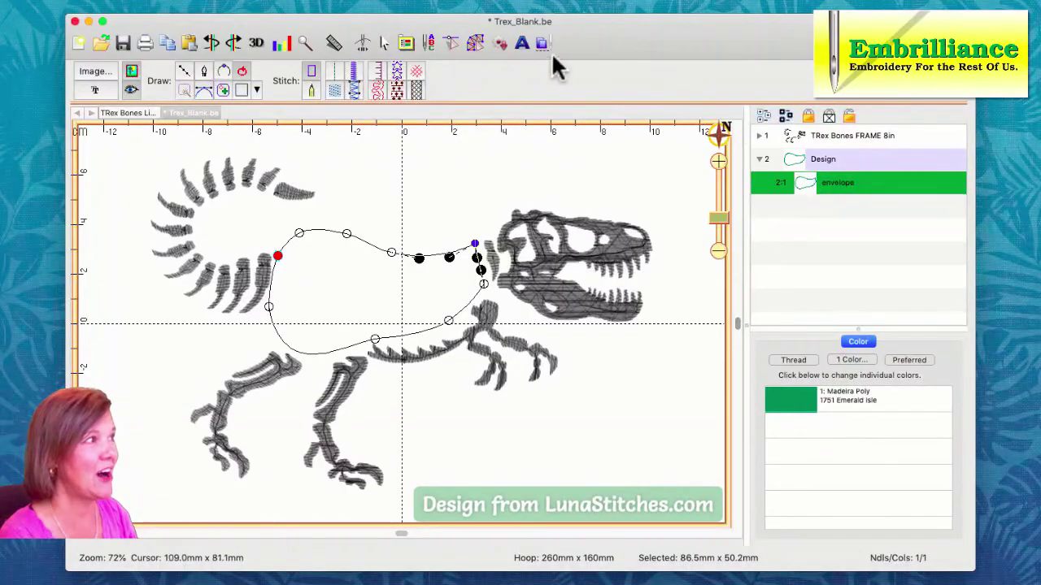
Add a lettering object with the person's first name in capitals, then deselect it so the text fills the body envelope.
click(517, 45)
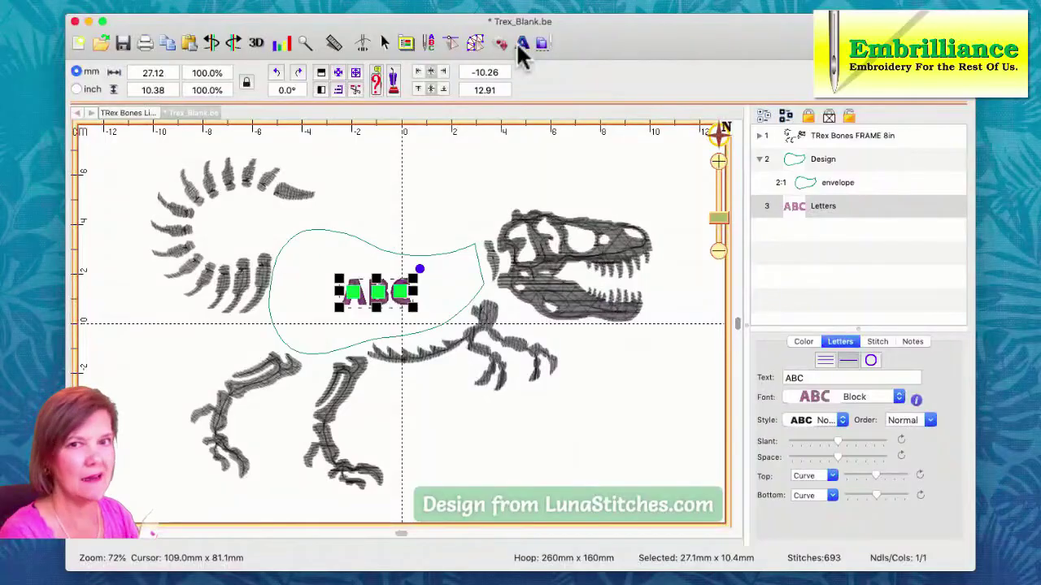
click(791, 377)
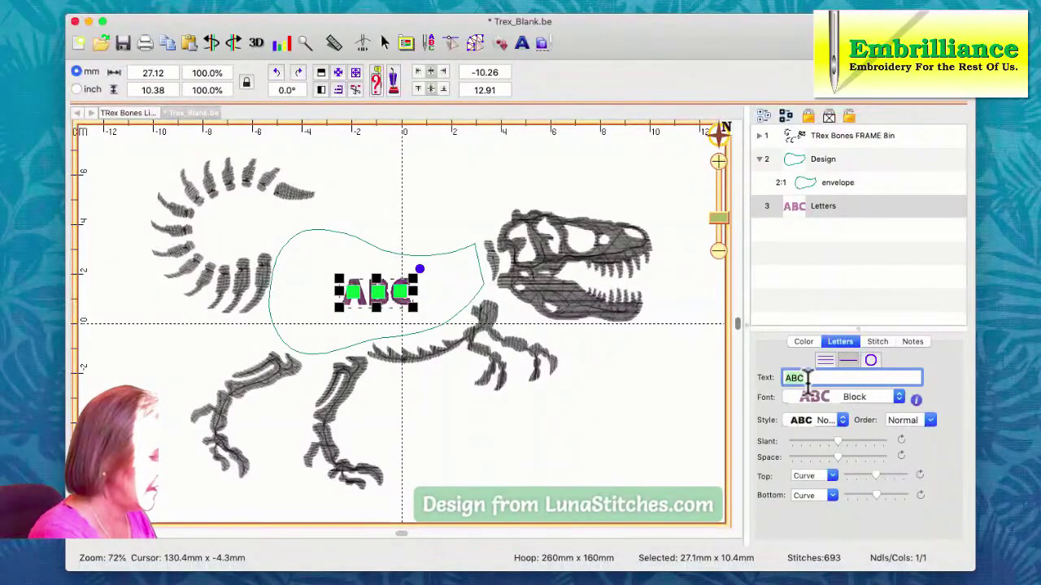
text(ADRIAN)
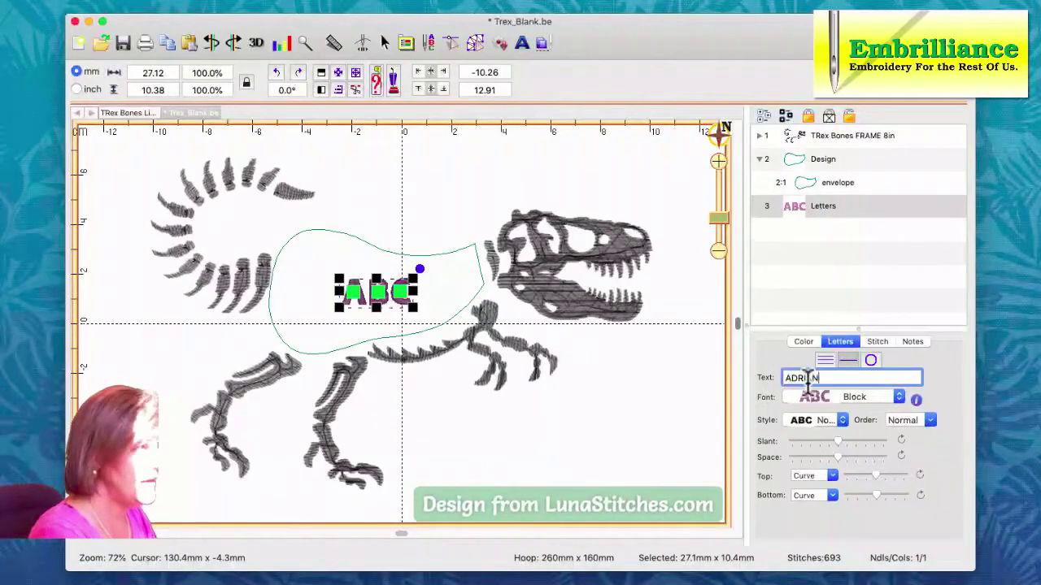
key(Return)
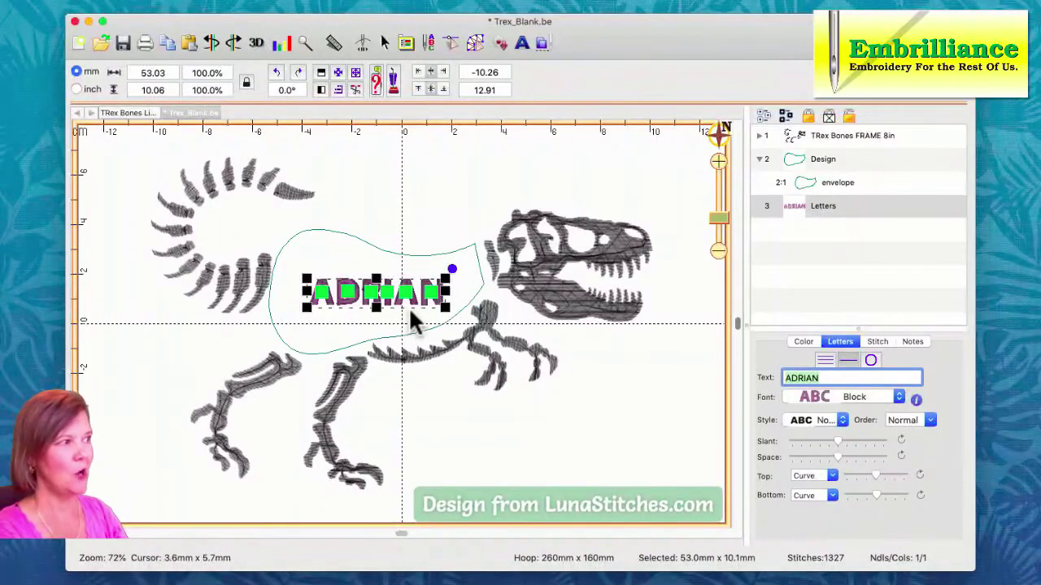
click(448, 402)
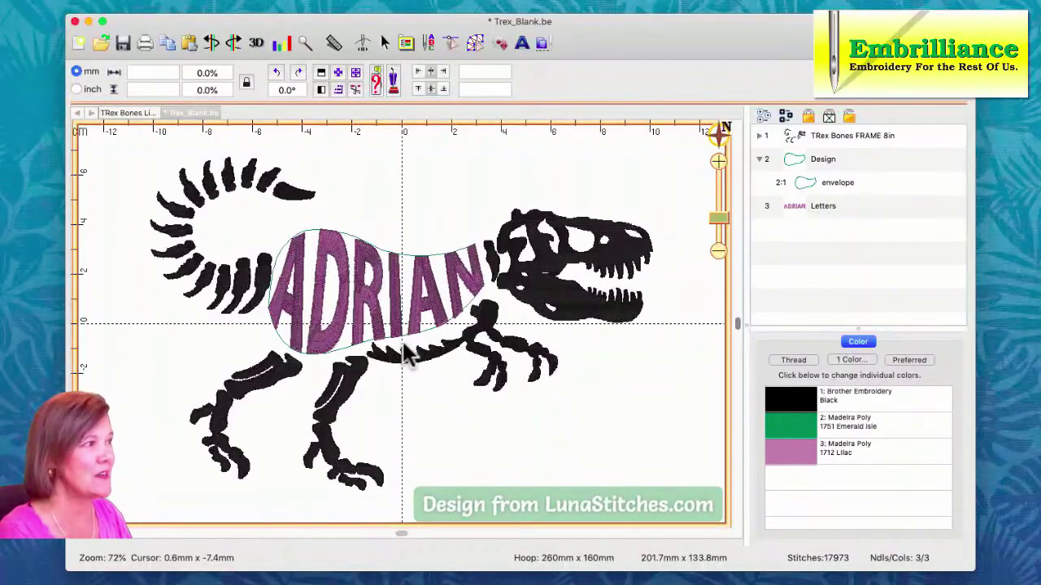
Change the name lettering's font to DBJJTypewriter 1 And Quarter Inch, then deselect it to refit the envelope.
click(413, 316)
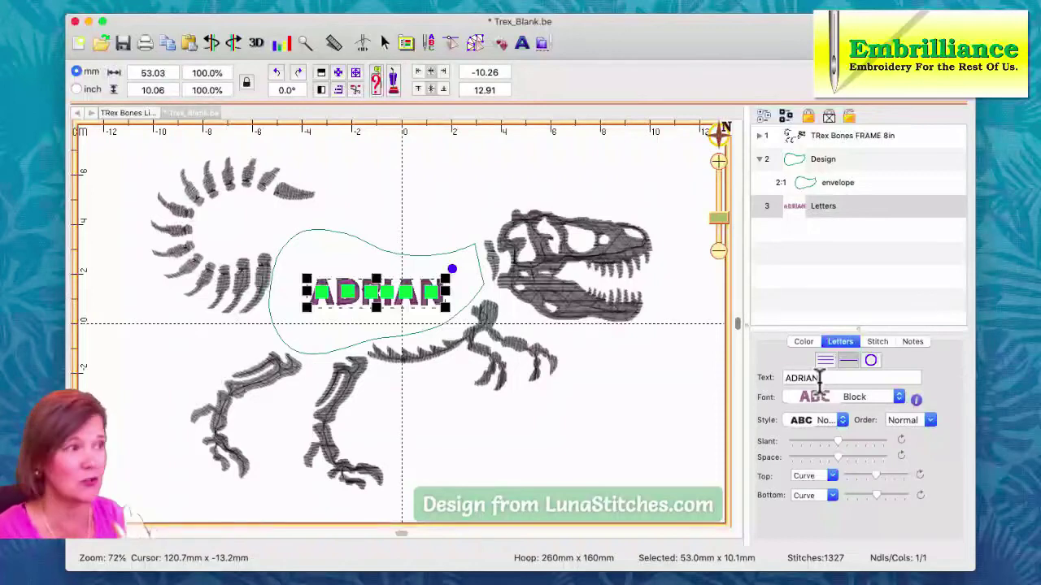
click(897, 396)
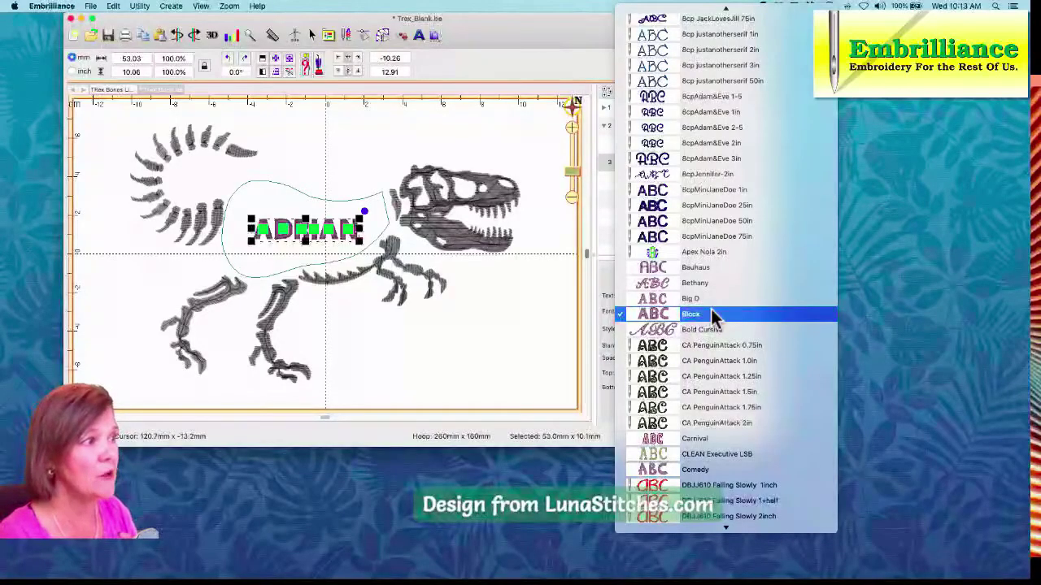
scroll(711, 315, down, 1)
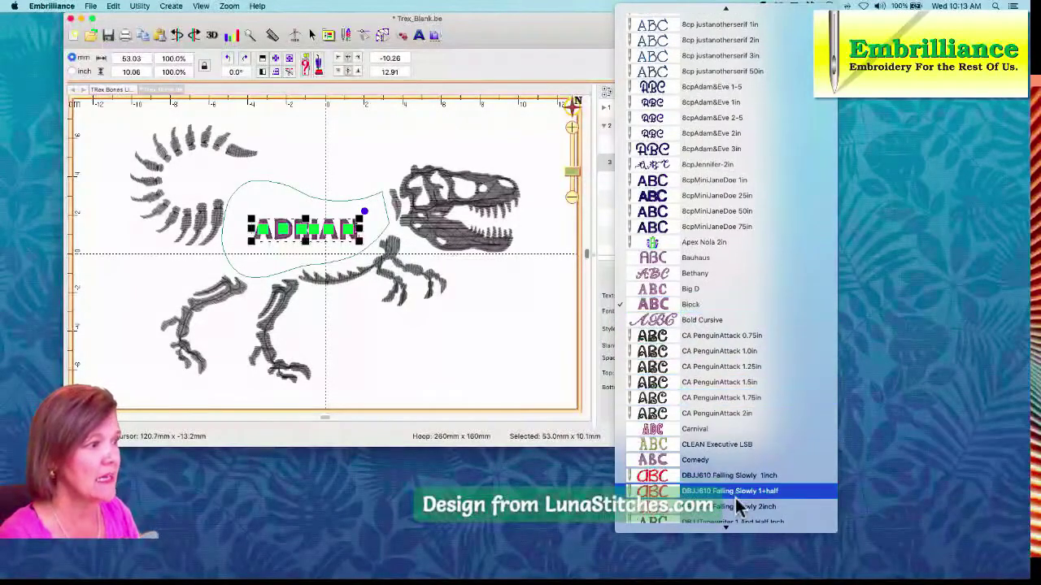
scroll(740, 507, down, 5)
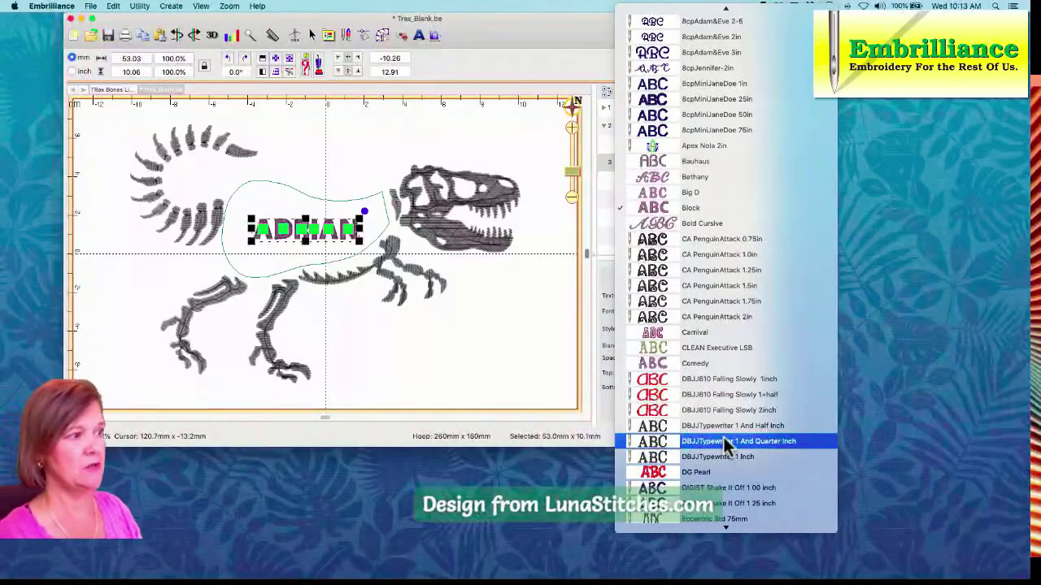
click(726, 444)
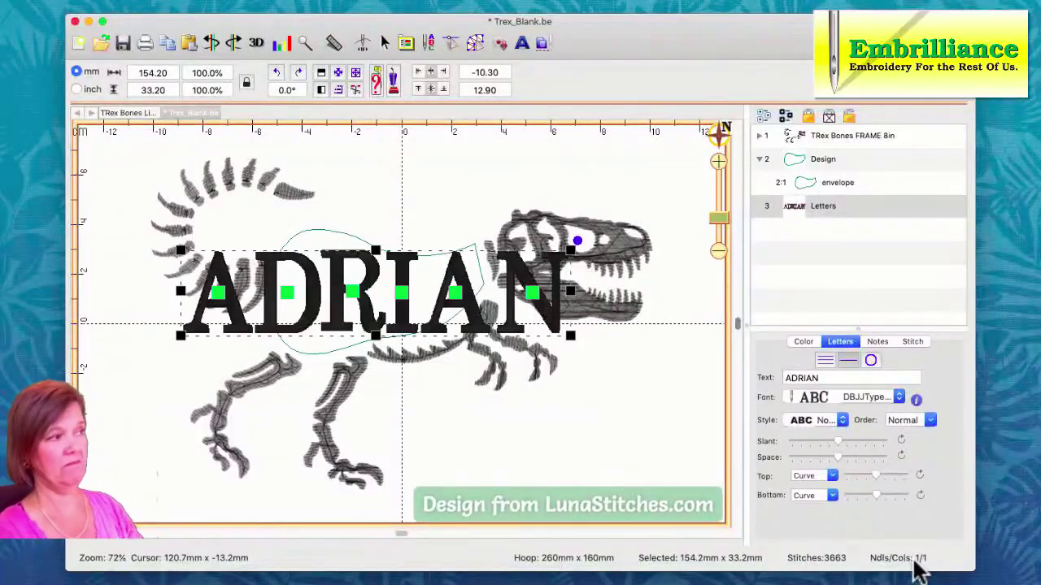
click(671, 458)
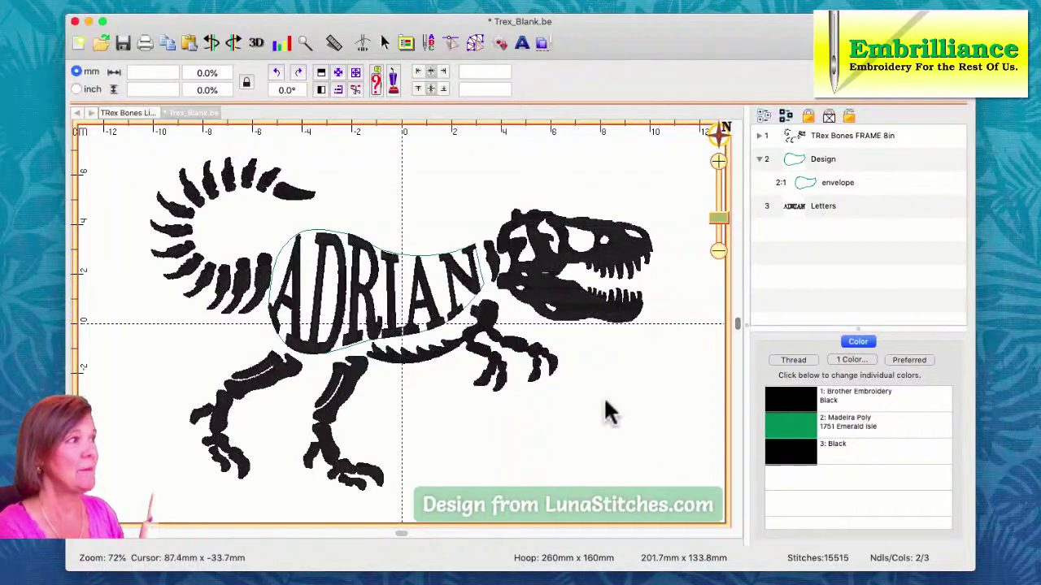
Open the body envelope outline in node editing and select the node on its lower edge near the front leg.
click(424, 256)
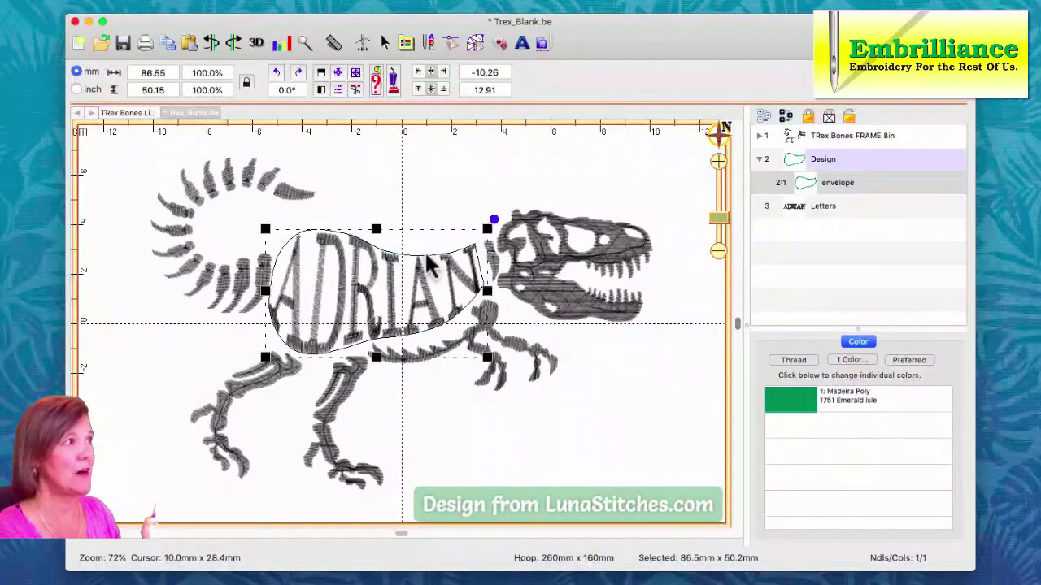
click(475, 46)
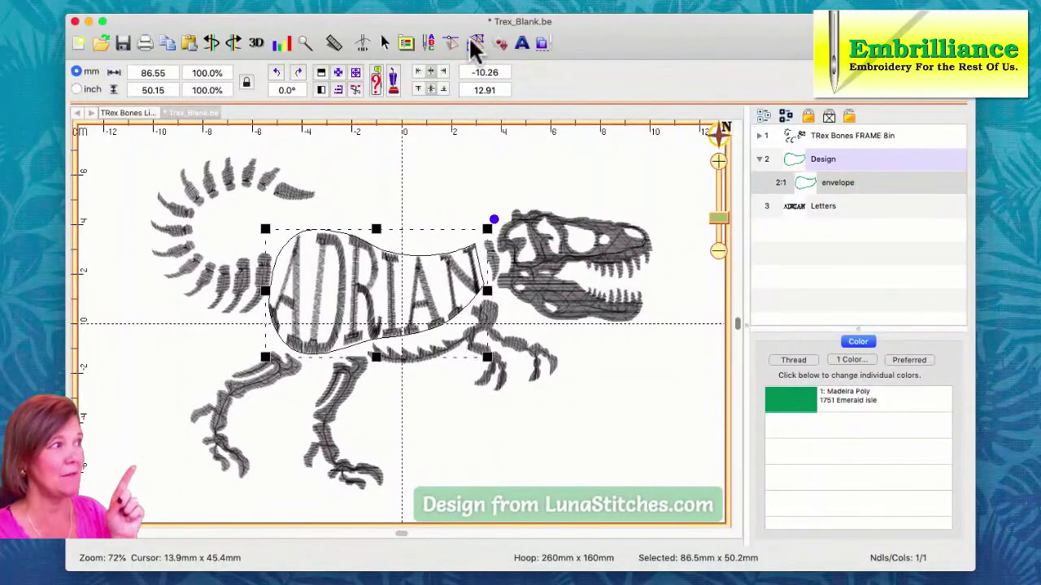
click(452, 327)
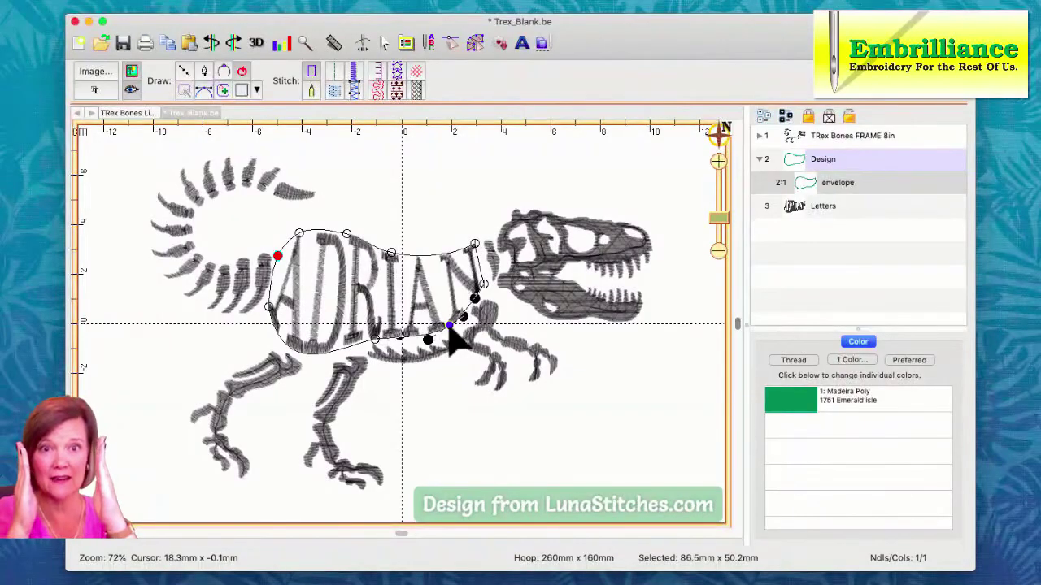
Start a new blank design page and open the Embrilliance: Envelopes catalog in the design library.
click(77, 45)
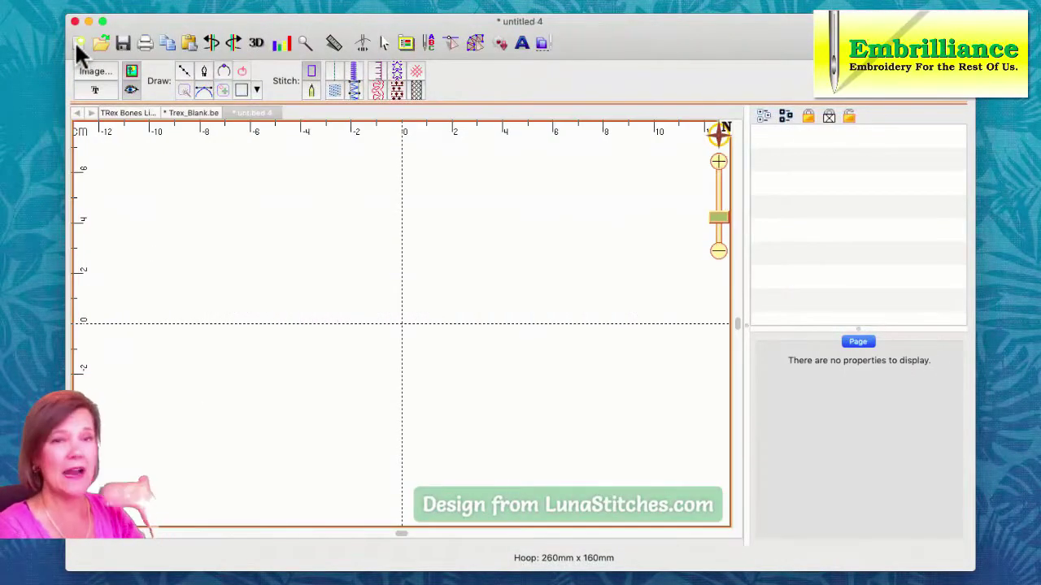
click(498, 53)
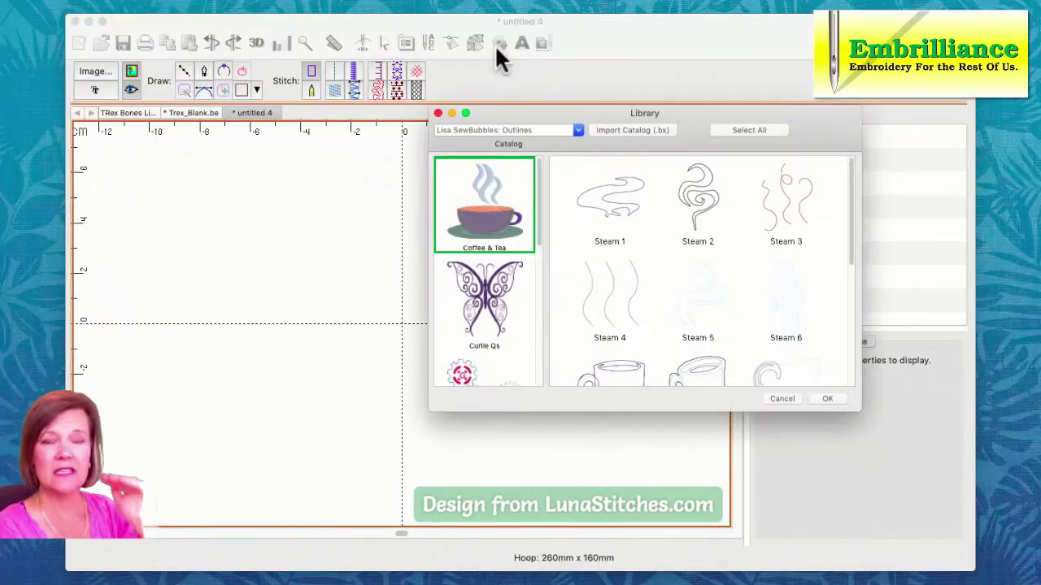
click(577, 130)
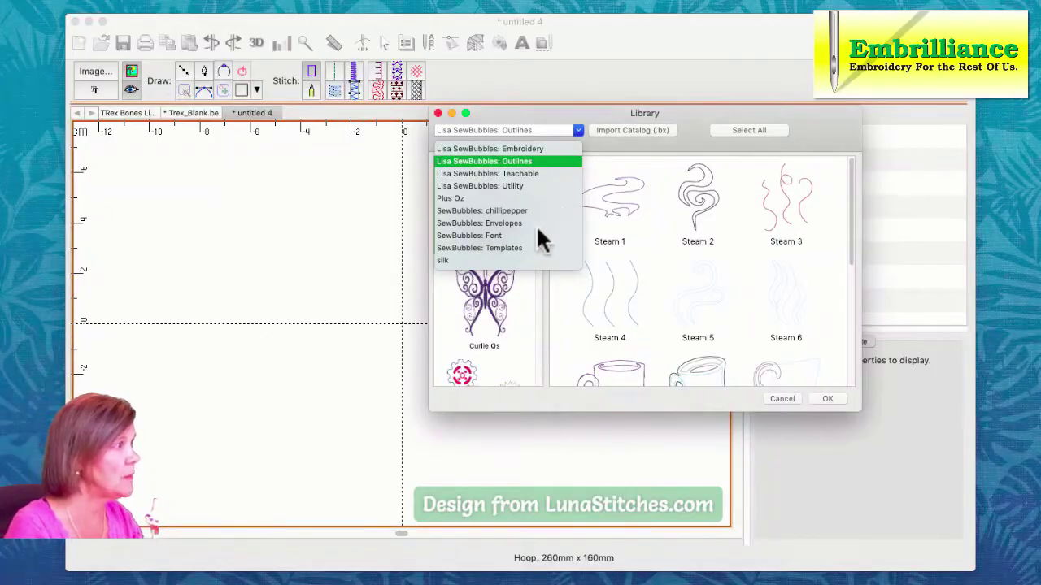
scroll(559, 180, up, 5)
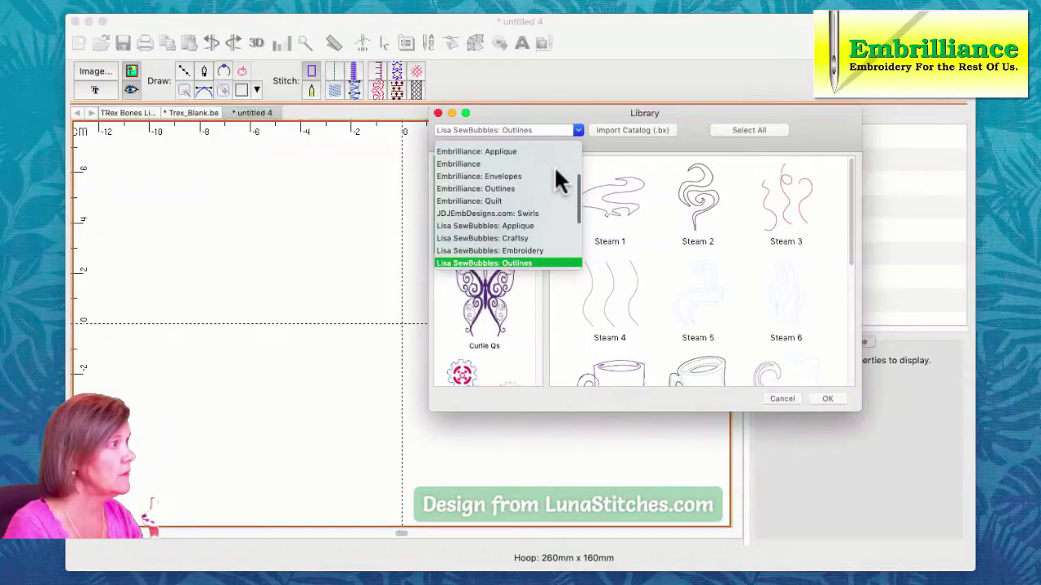
click(503, 180)
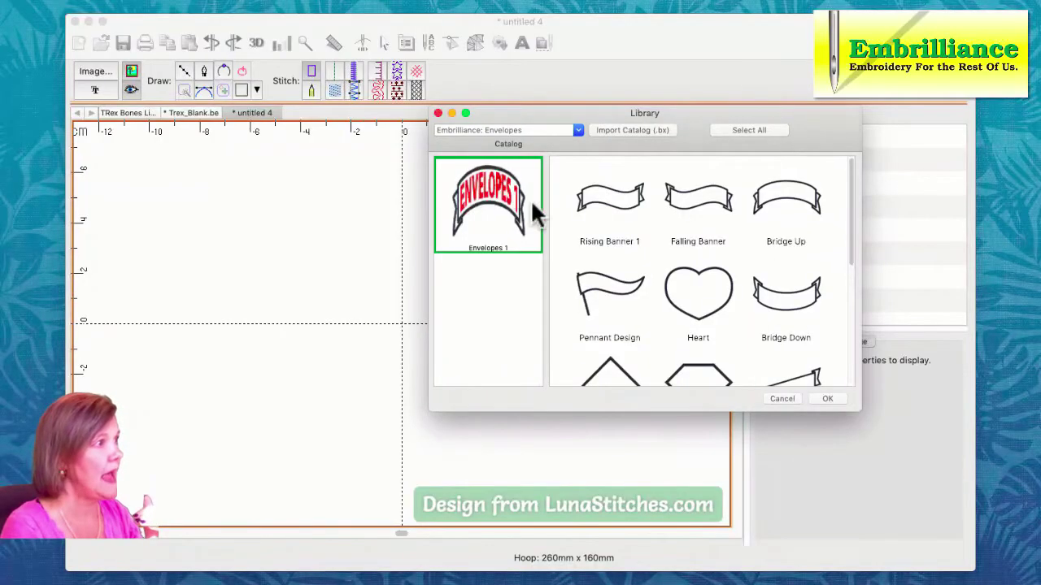
Insert the Circular design from the envelope catalog and select its inner Envelope 12 line to examine the node layout.
drag(849, 216, 854, 299)
click(802, 345)
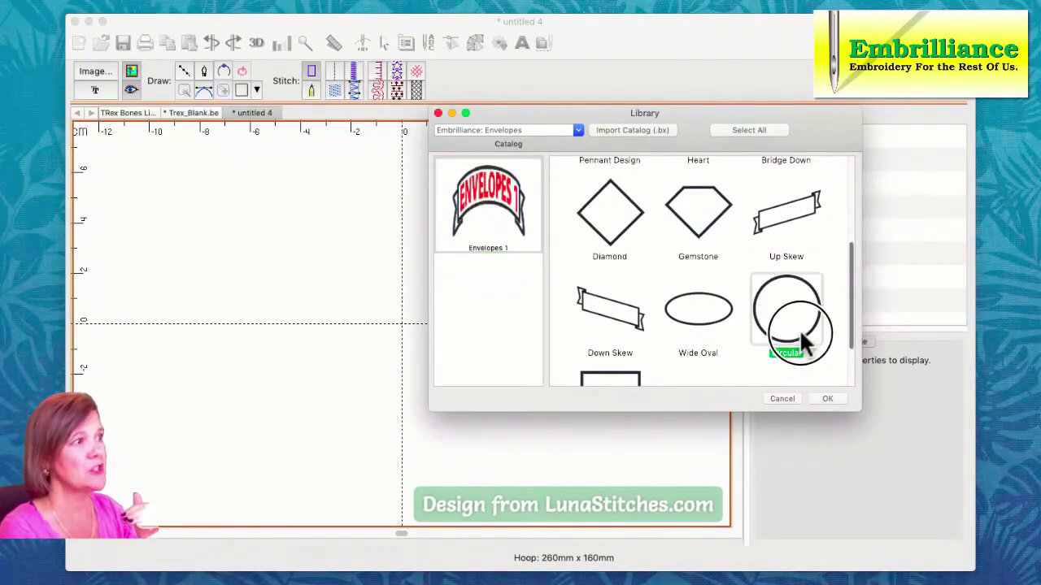
click(825, 401)
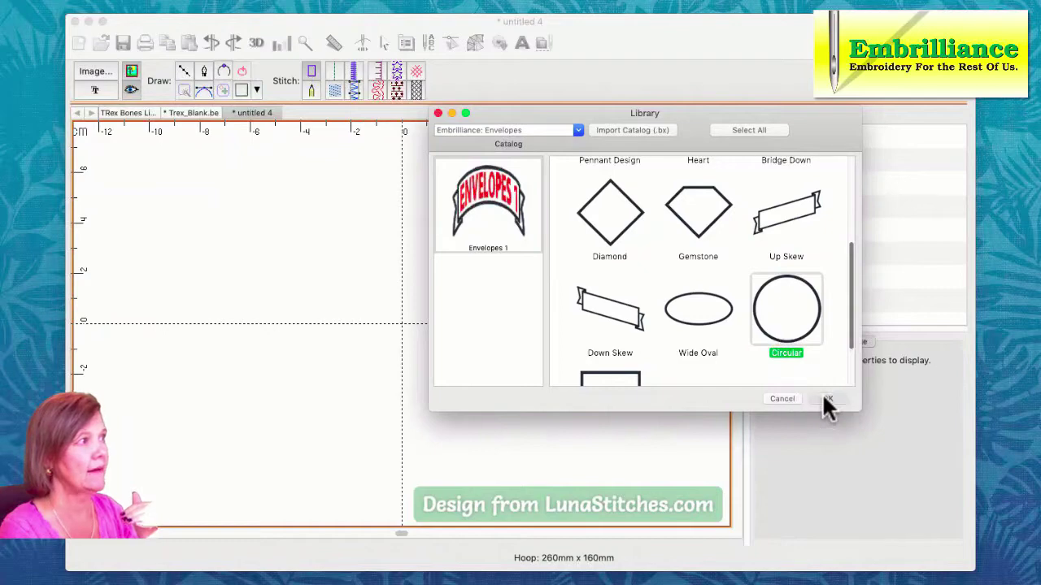
click(508, 189)
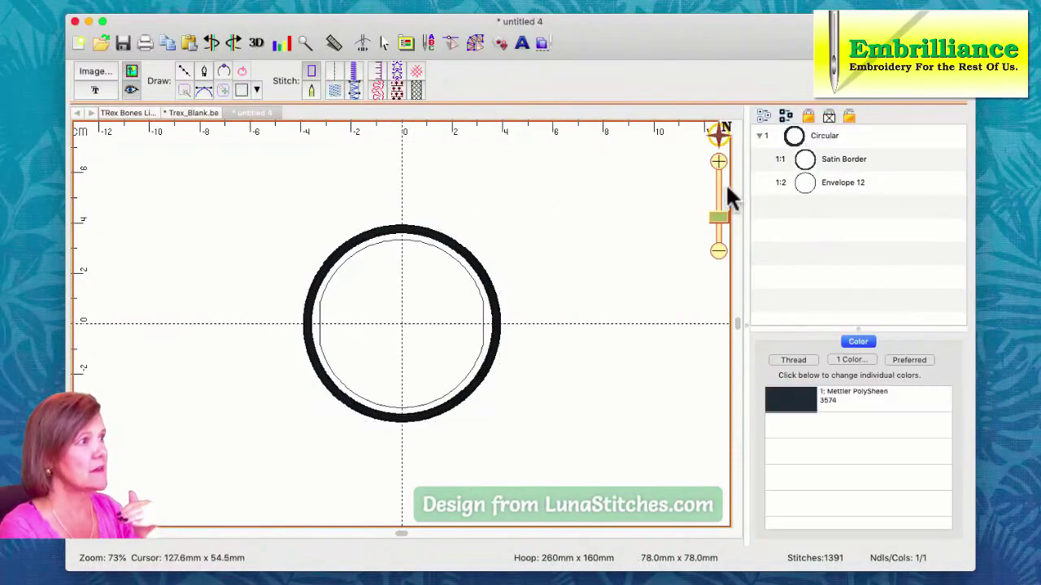
click(797, 183)
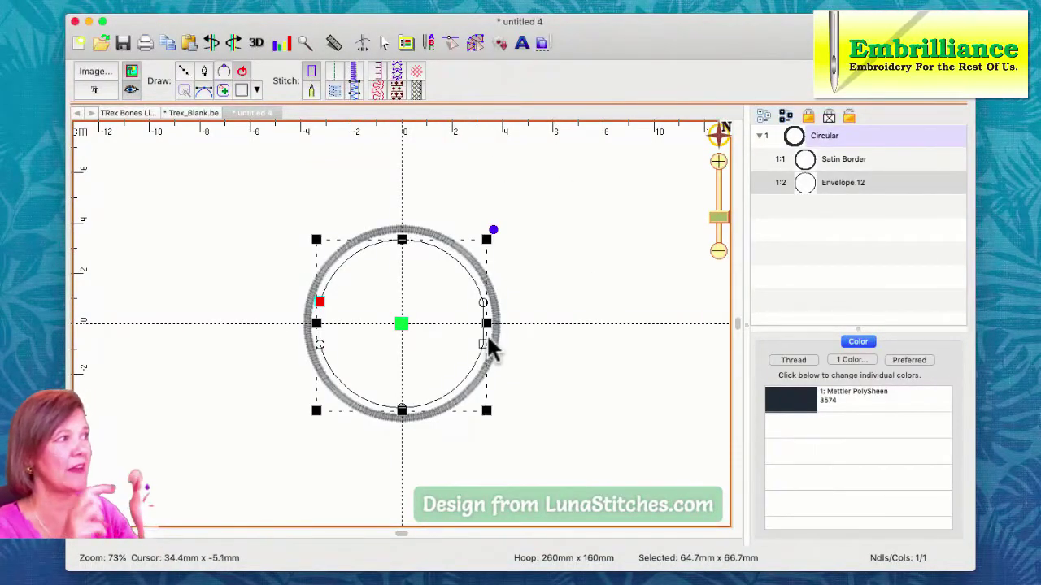